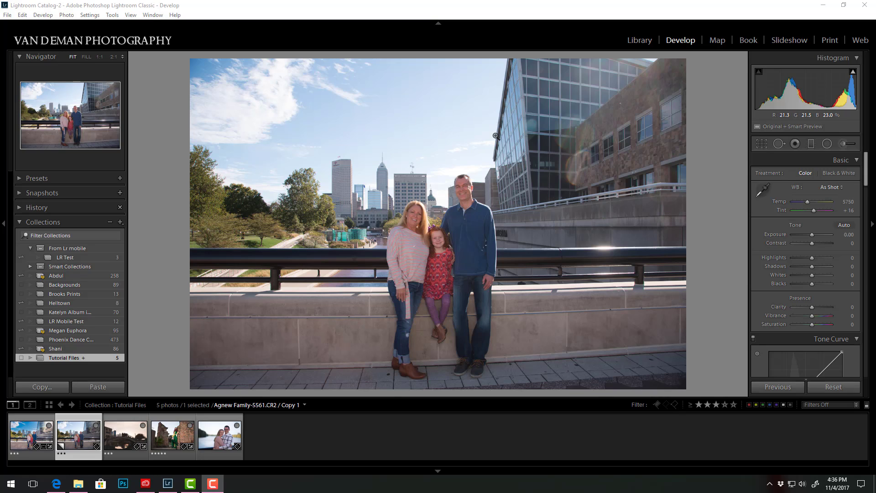
# View the finished family portrait and the green-costume photo, and reselect the unedited virtual copy of the family portrait.
pyautogui.click(31, 431)
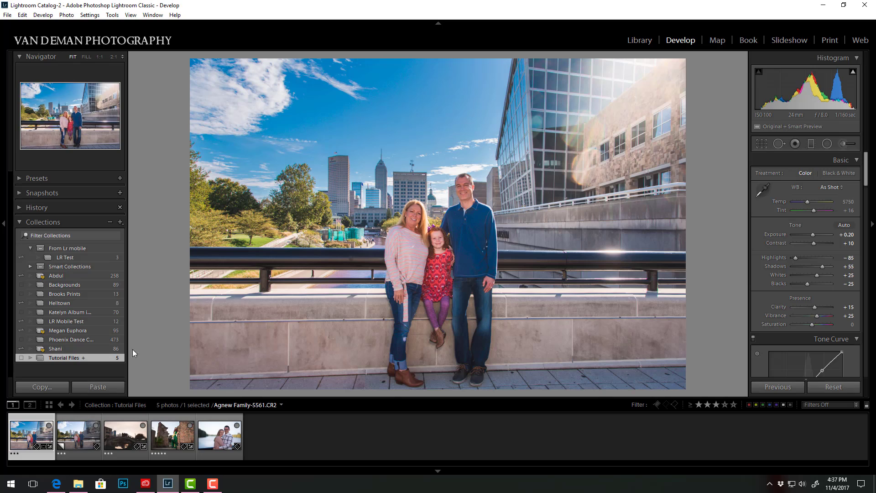
pyautogui.click(161, 440)
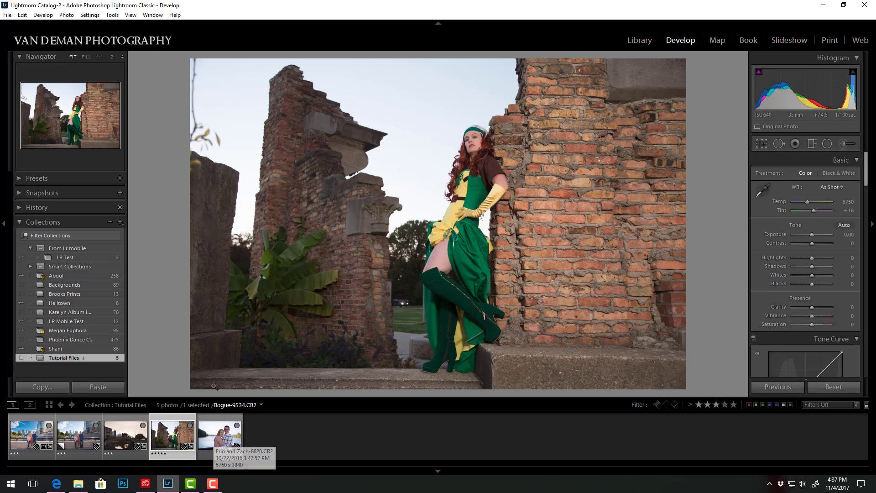
pyautogui.click(75, 436)
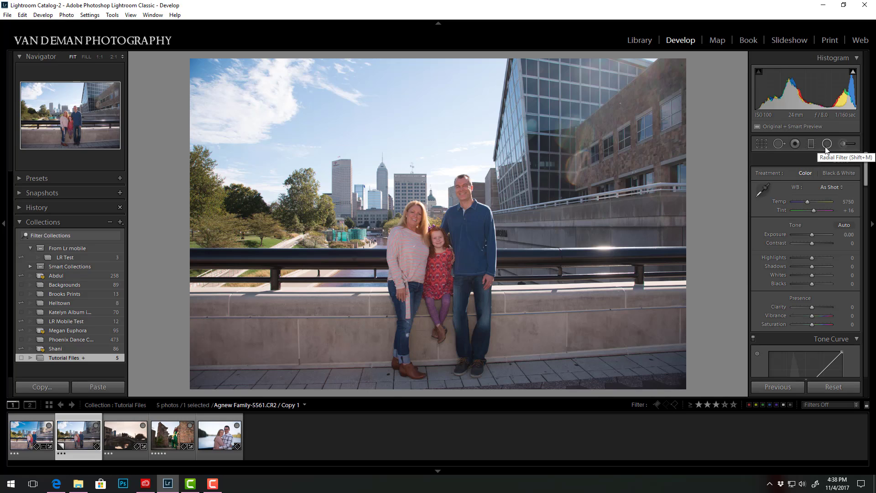
# Enable lens profile corrections for the family portrait.
pyautogui.scroll(-1, 867, 183)
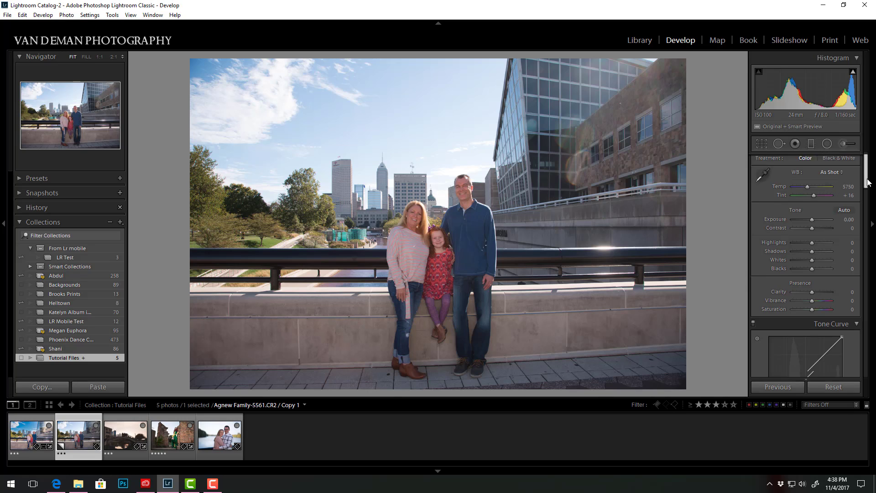
pyautogui.moveTo(868, 183); pyautogui.dragTo(866, 328)
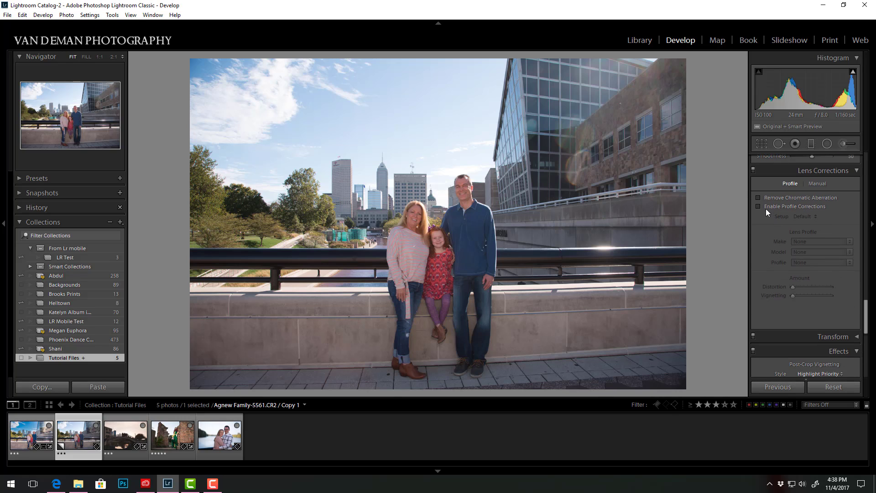
pyautogui.click(757, 208)
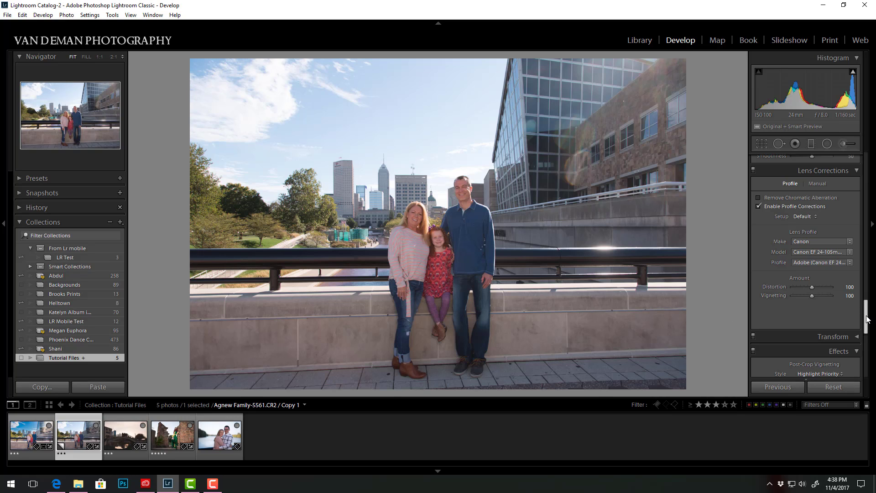
# Straighten the family portrait with a slight rotation, trim its upper edge a little and apply the crop.
pyautogui.moveTo(868, 314); pyautogui.dragTo(856, 163)
pyautogui.click(761, 143)
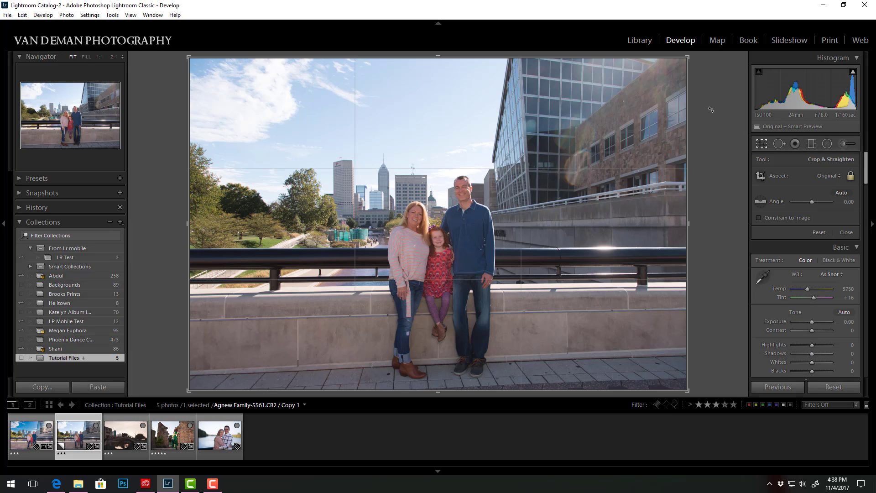
pyautogui.moveTo(711, 110); pyautogui.dragTo(708, 111)
pyautogui.moveTo(440, 58); pyautogui.dragTo(443, 64)
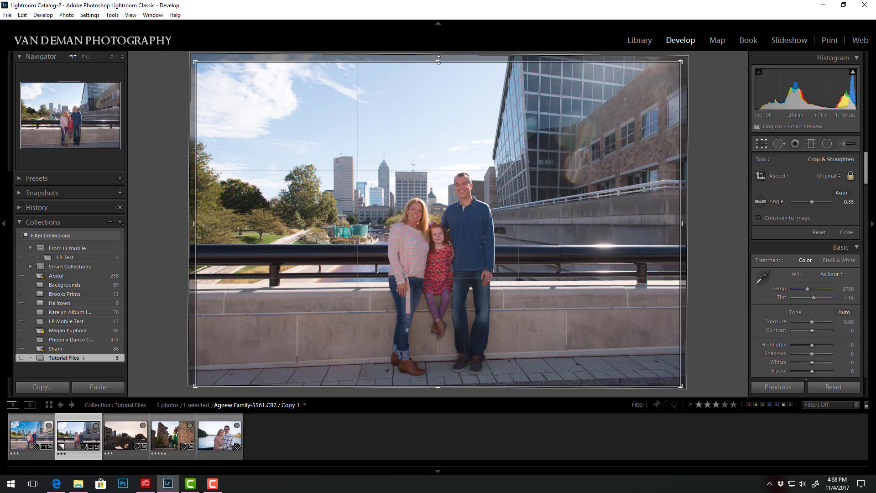
pyautogui.moveTo(697, 142); pyautogui.dragTo(699, 145)
pyautogui.click(762, 144)
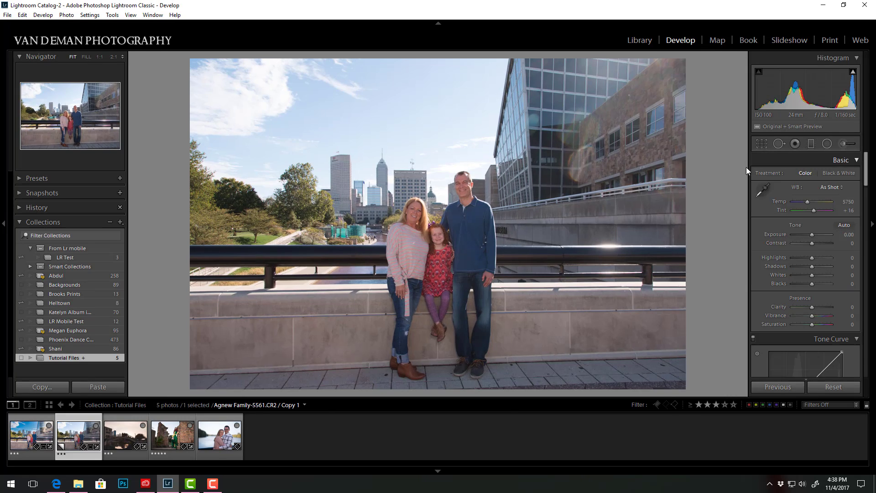
# Set the photo's Contrast to +14, Highlights to -86, Shadows to +50, Whites to +17 and Blacks to -21.
pyautogui.moveTo(812, 258); pyautogui.dragTo(794, 259)
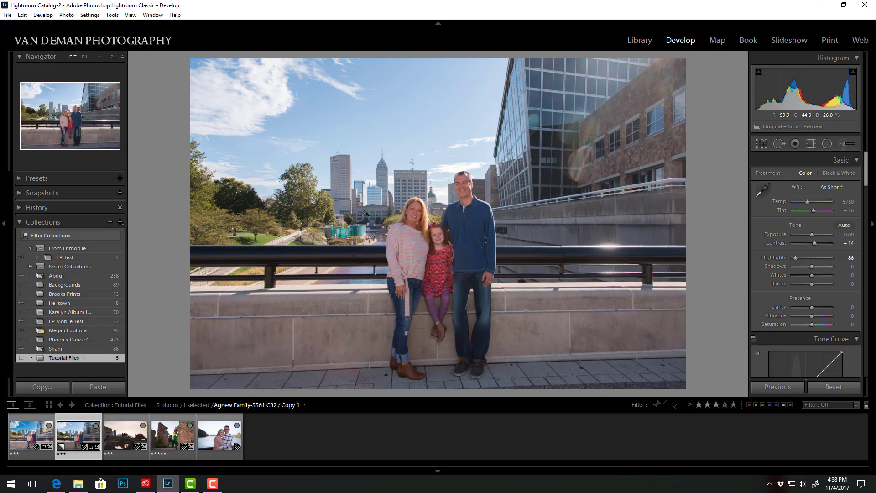
pyautogui.moveTo(813, 266); pyautogui.dragTo(822, 267)
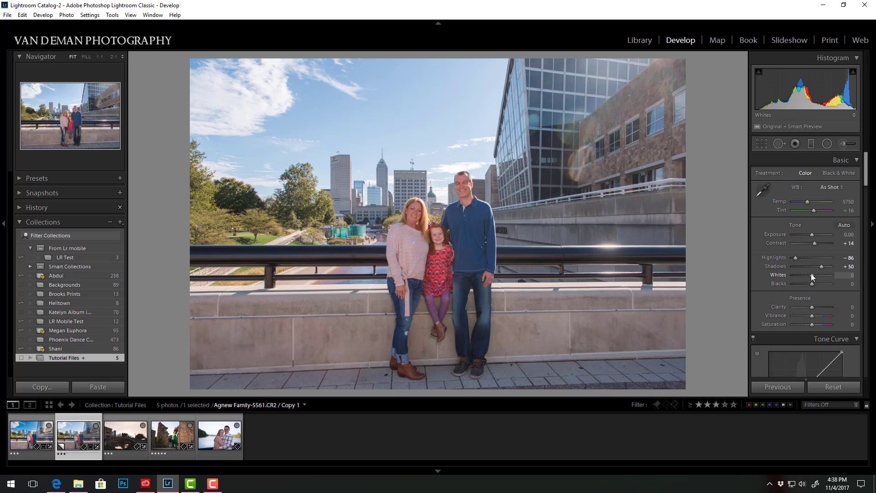
pyautogui.moveTo(813, 275)
pyautogui.mouseDown()
pyautogui.moveTo(806, 284)
pyautogui.moveTo(817, 275)
pyautogui.mouseUp()
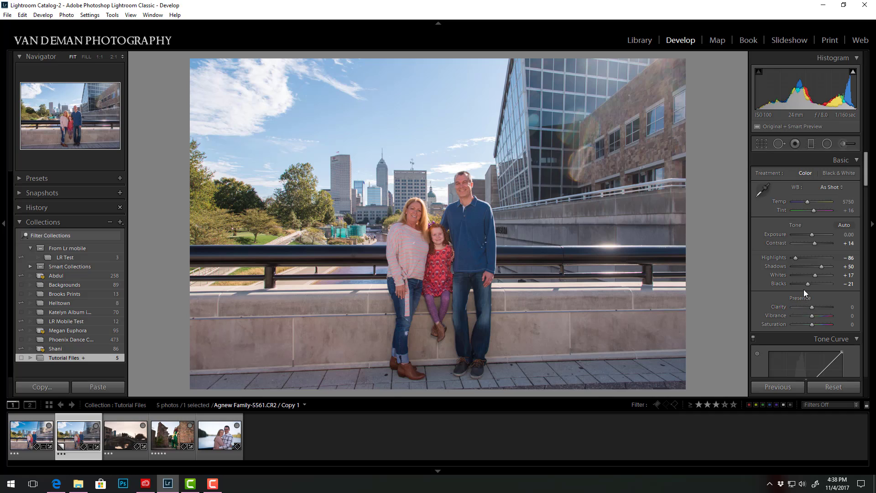
# Preview Clarity at +100 and bring it down to +7.
pyautogui.moveTo(866, 178); pyautogui.dragTo(865, 190)
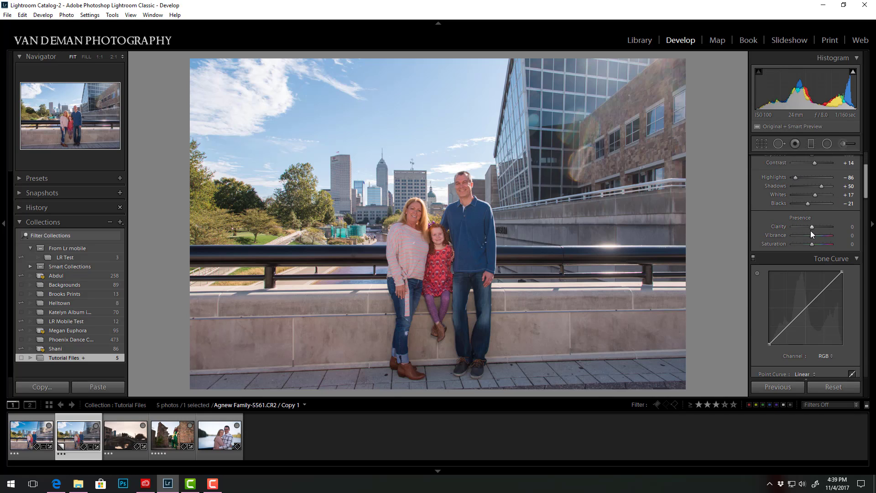
pyautogui.moveTo(817, 226); pyautogui.dragTo(841, 229)
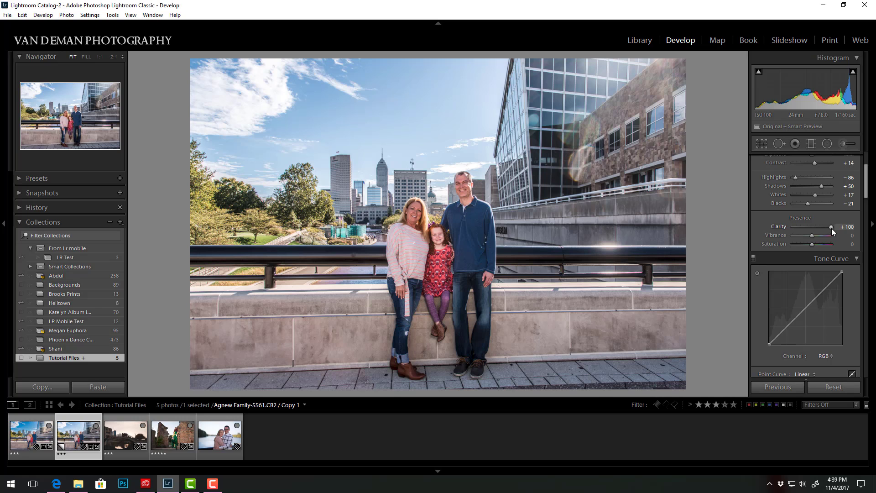
pyautogui.moveTo(831, 226); pyautogui.dragTo(812, 228)
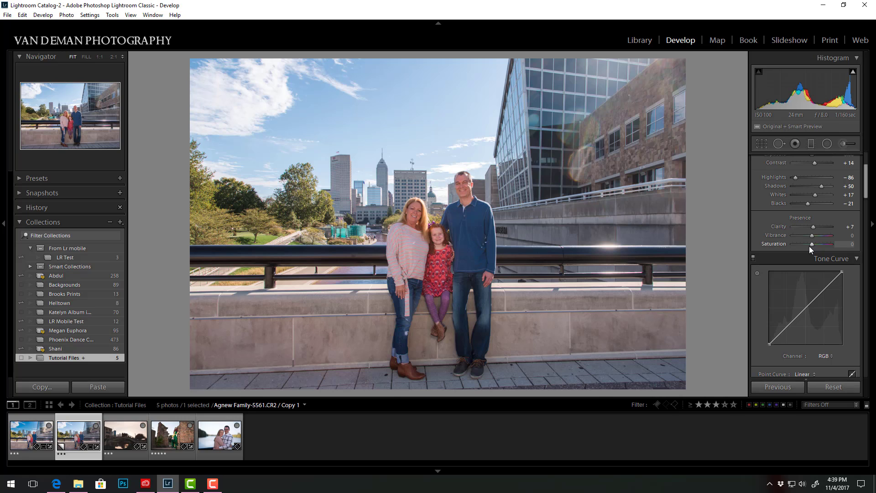
# Preview Vibrance and Saturation at +100 each, and settle on Vibrance +24 and Saturation 0.
pyautogui.moveTo(812, 234); pyautogui.dragTo(815, 239)
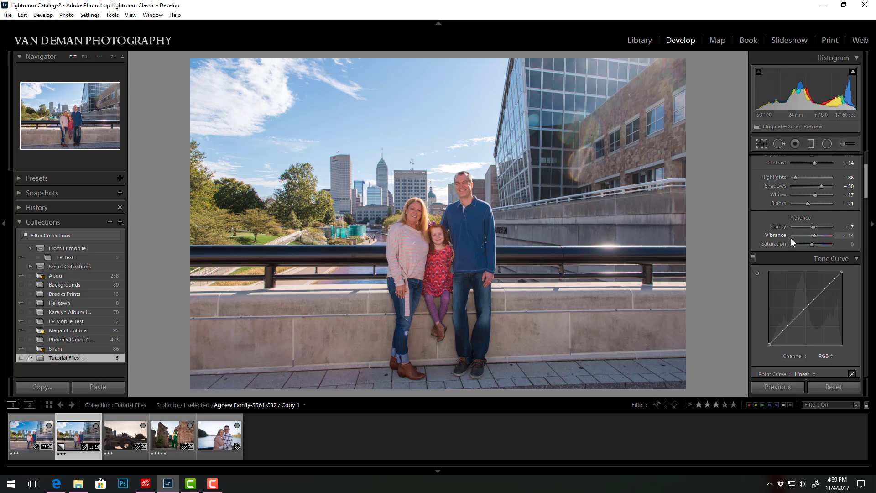
pyautogui.moveTo(815, 235); pyautogui.dragTo(835, 236)
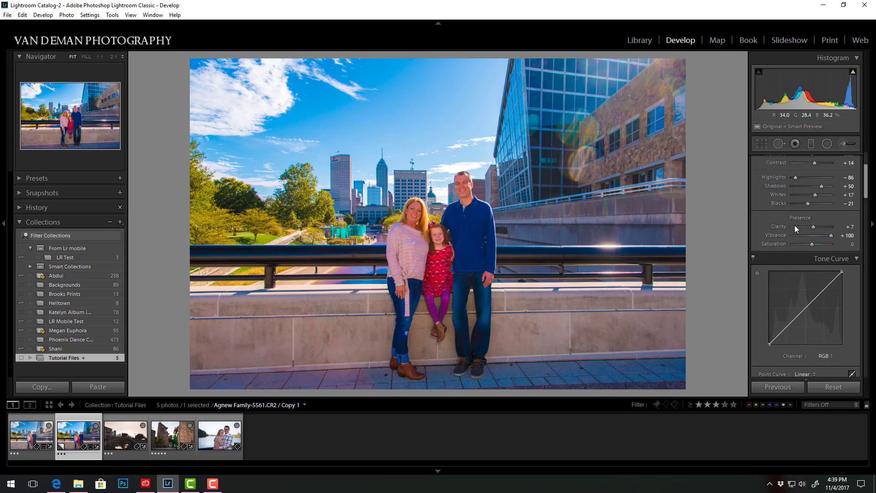
pyautogui.moveTo(833, 235)
pyautogui.mouseDown()
pyautogui.moveTo(792, 234)
pyautogui.moveTo(842, 245)
pyautogui.mouseUp()
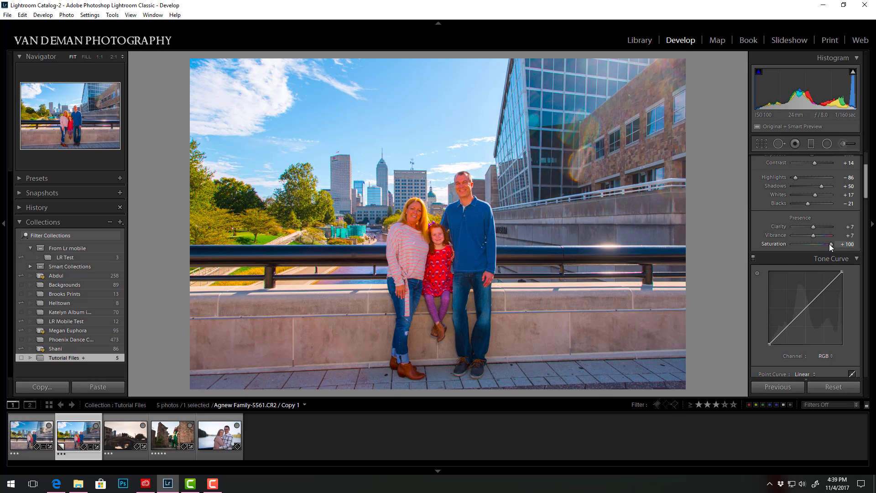
pyautogui.moveTo(829, 244)
pyautogui.mouseDown()
pyautogui.moveTo(810, 243)
pyautogui.moveTo(817, 237)
pyautogui.mouseUp()
# Deepen the sky by setting the Blue colour range to Saturation +16 and Luminance -16.
pyautogui.moveTo(865, 192); pyautogui.dragTo(873, 210)
pyautogui.scroll(3, 818, 222)
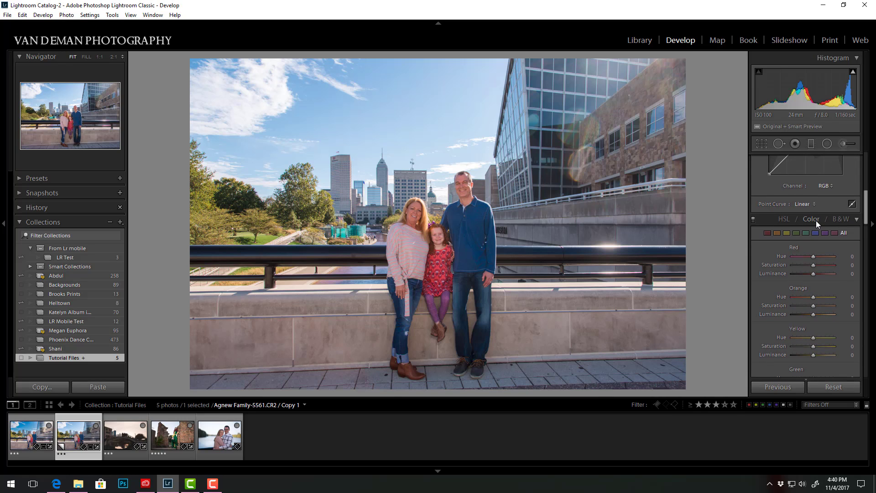
pyautogui.moveTo(865, 214); pyautogui.dragTo(817, 248)
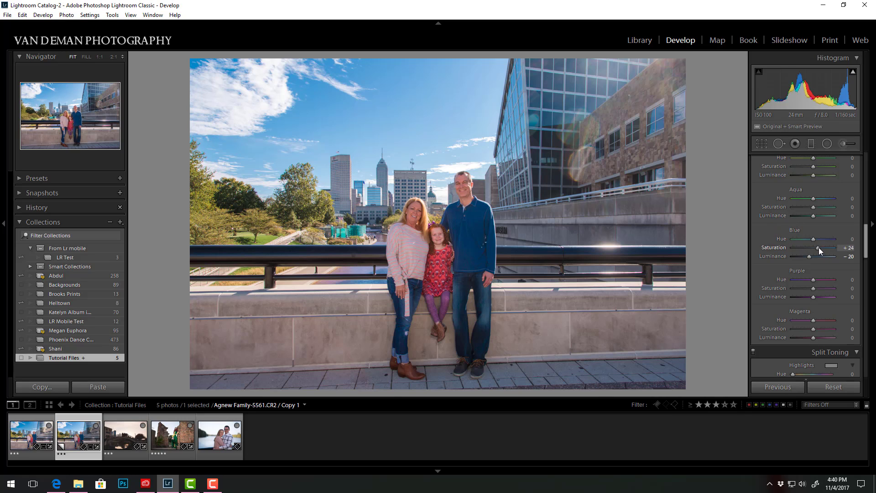
pyautogui.moveTo(818, 248); pyautogui.dragTo(814, 256)
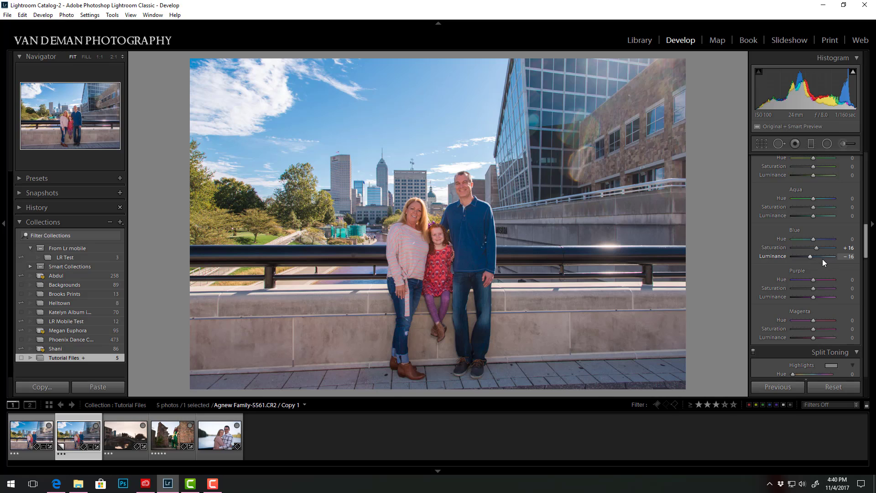
# Set the Orange colour range's Luminance to +18 and fine-tune its Saturation slightly.
pyautogui.moveTo(866, 241); pyautogui.dragTo(872, 213)
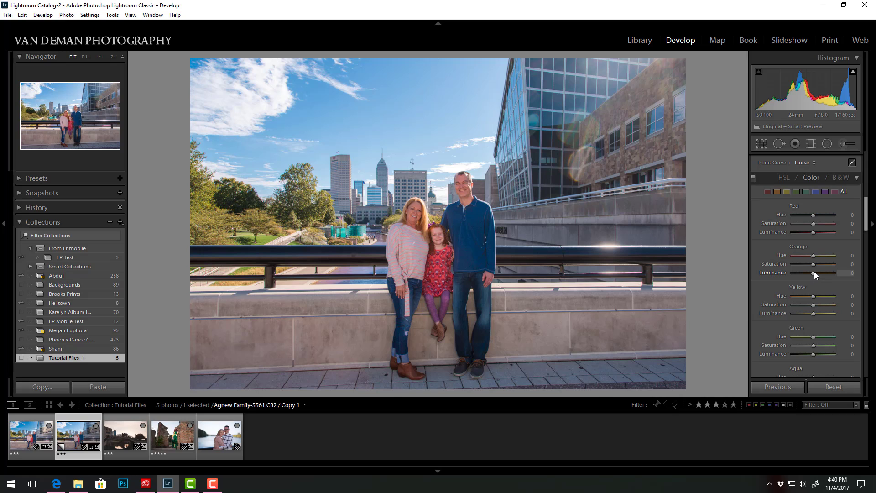
pyautogui.moveTo(814, 272); pyautogui.dragTo(816, 272)
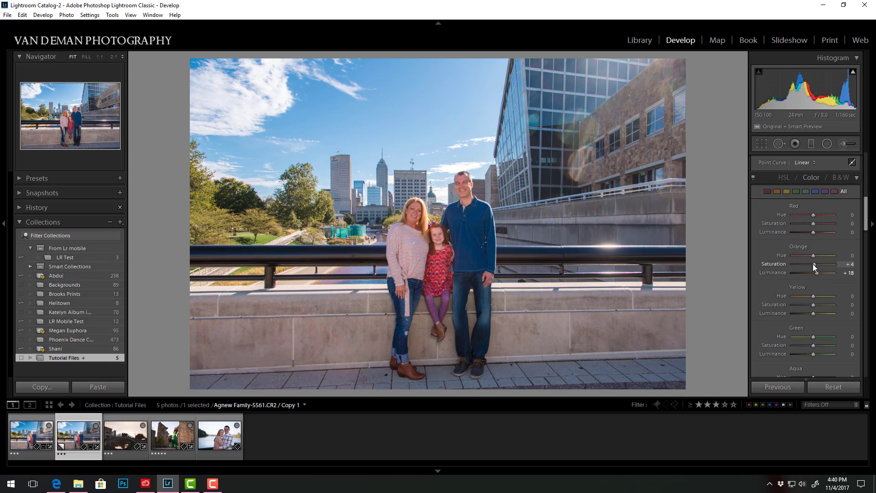
pyautogui.click(812, 264)
# Draw an inverted radial filter over the building in the photo's upper-right corner with Exposure 0.61.
pyautogui.moveTo(867, 212); pyautogui.dragTo(867, 168)
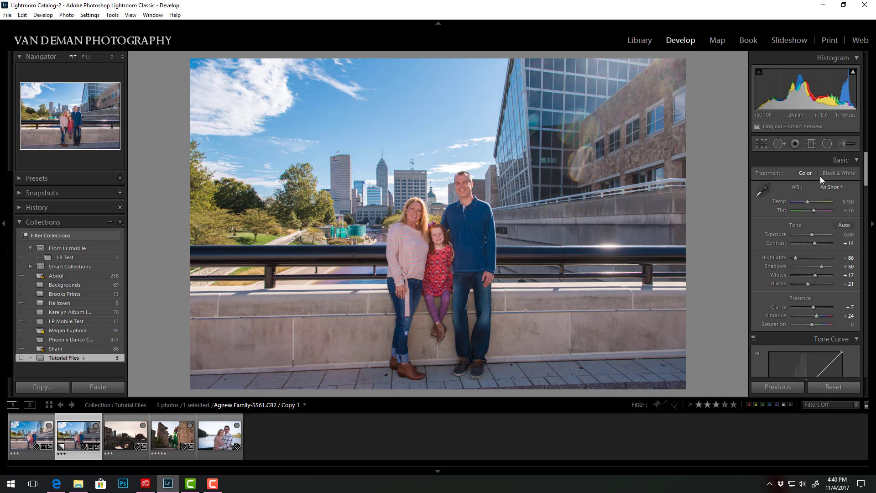
pyautogui.click(824, 147)
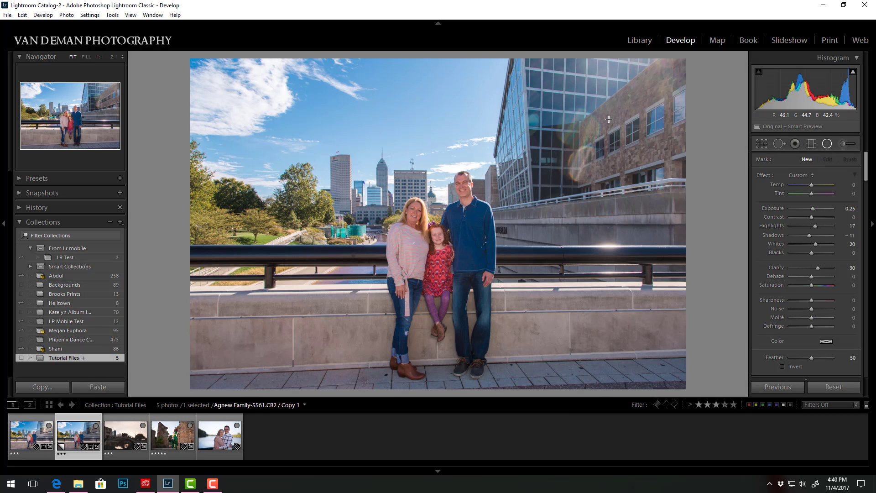
pyautogui.moveTo(613, 104); pyautogui.dragTo(507, 151)
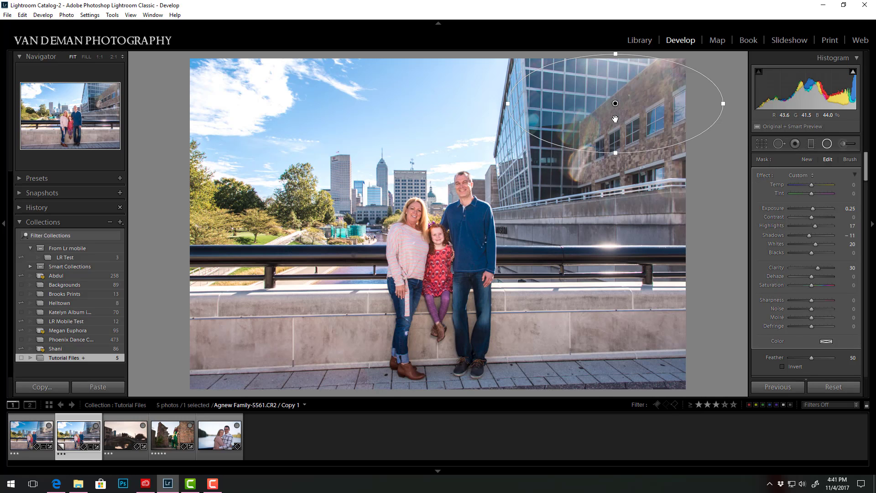
pyautogui.click(783, 366)
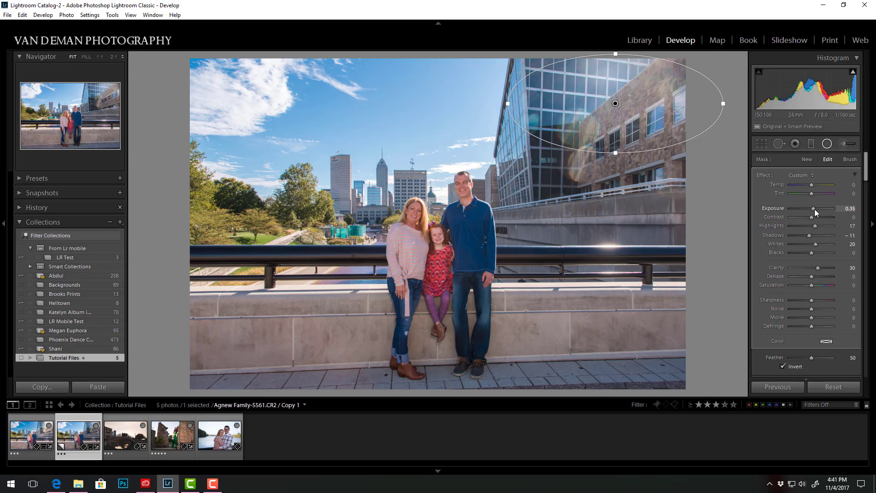
pyautogui.moveTo(814, 209); pyautogui.dragTo(815, 209)
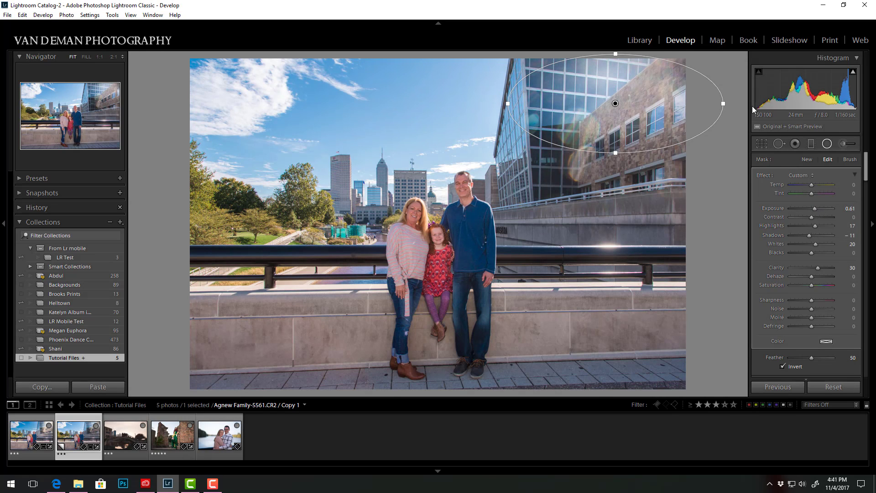
# Rotate the radial filter to run diagonally up toward the photo's corner, widen it slightly and shift it a little to the right.
pyautogui.moveTo(730, 94); pyautogui.dragTo(700, 28)
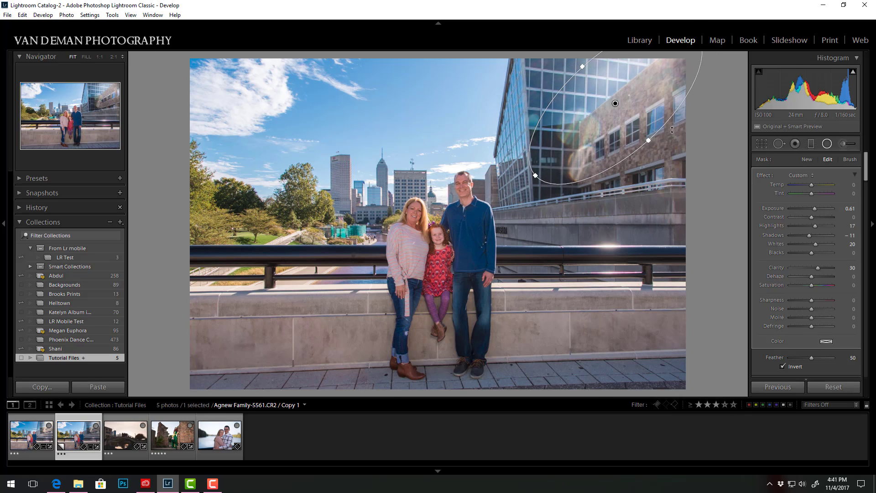
pyautogui.moveTo(650, 139); pyautogui.dragTo(655, 144)
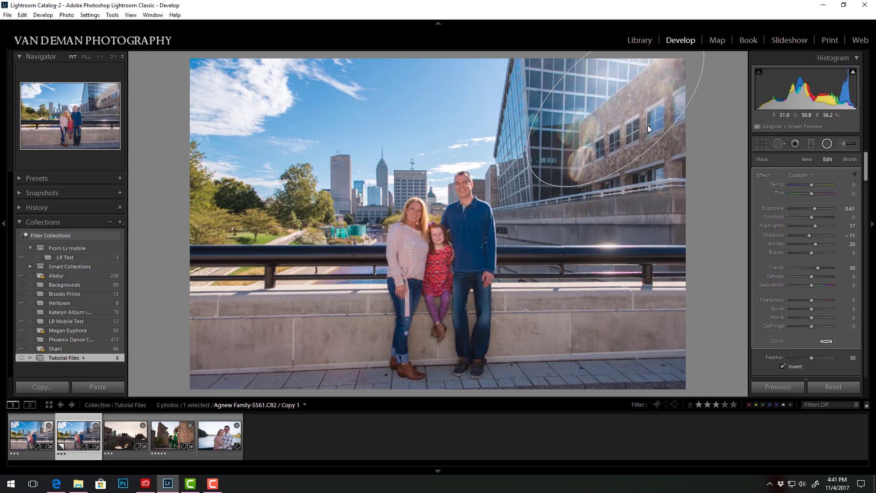
pyautogui.moveTo(628, 103); pyautogui.dragTo(633, 103)
# Set the radial filter's Temp to 28, Highlights to 28, Whites to 33, Clarity to -50, Dehaze to -2 and Sharpness to -28.
pyautogui.moveTo(815, 225); pyautogui.dragTo(818, 225)
pyautogui.moveTo(815, 244); pyautogui.dragTo(804, 277)
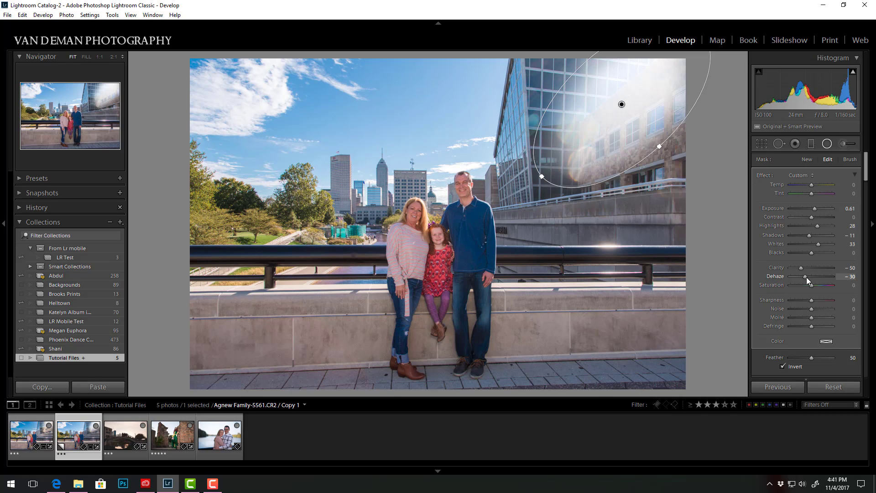
pyautogui.moveTo(807, 277); pyautogui.dragTo(810, 278)
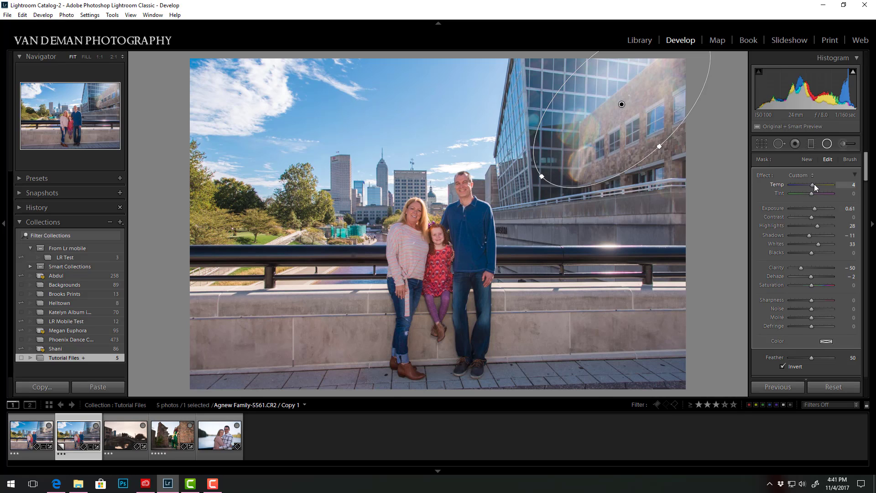
pyautogui.moveTo(816, 185); pyautogui.dragTo(814, 191)
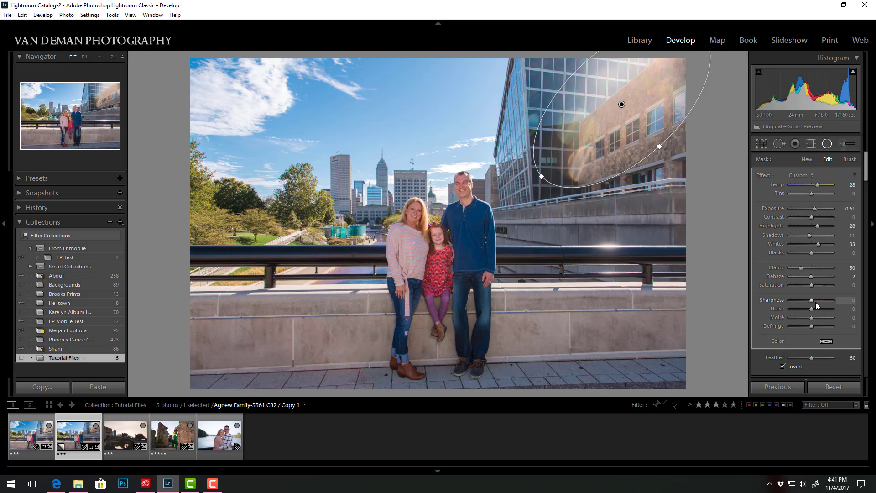
pyautogui.moveTo(815, 302); pyautogui.dragTo(805, 300)
# Add a Luminance range mask to the building's radial filter with Range 12/100 and Smoothness 56, then close the filter.
pyautogui.moveTo(866, 175); pyautogui.dragTo(865, 192)
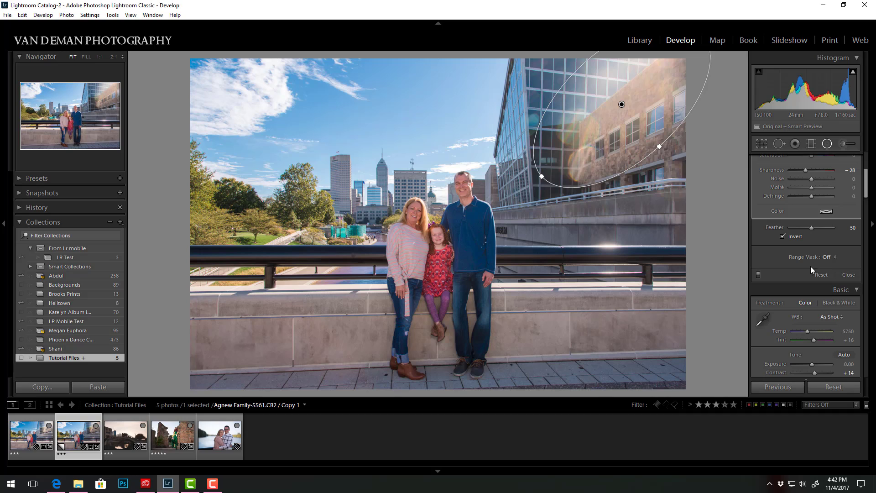
pyautogui.click(835, 258)
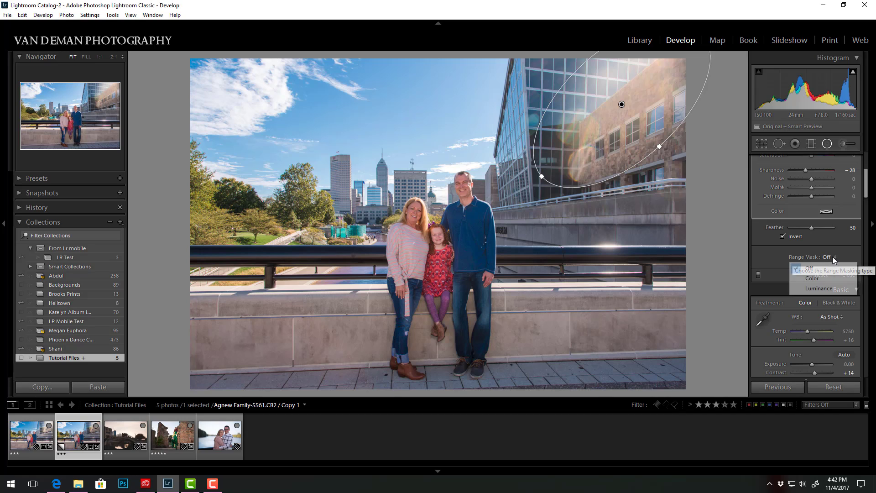
pyautogui.click(819, 290)
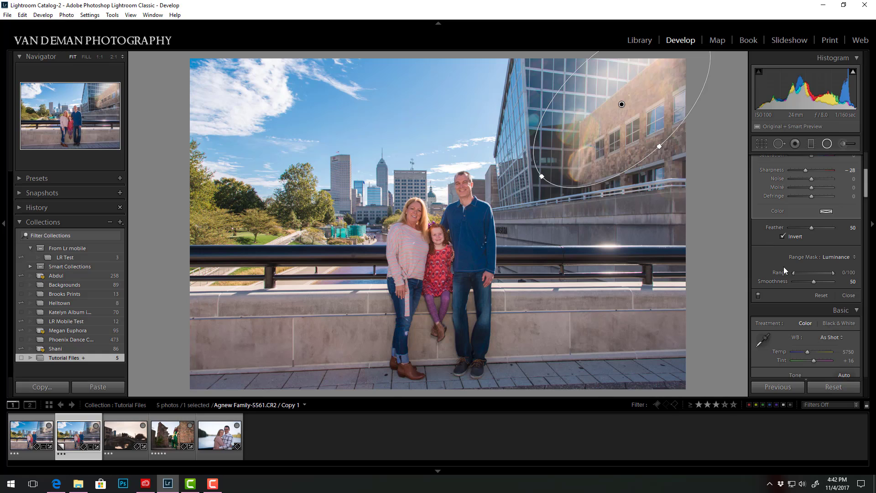
pyautogui.moveTo(794, 273); pyautogui.dragTo(805, 272)
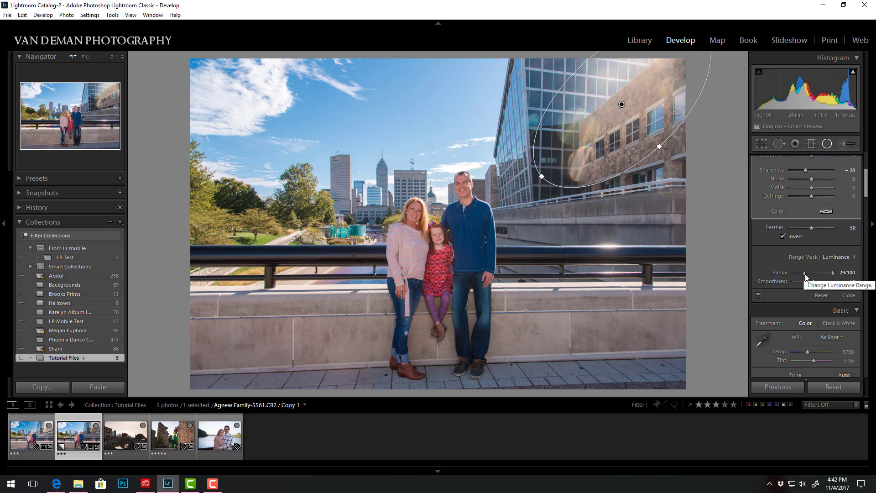
pyautogui.moveTo(804, 272)
pyautogui.mouseDown()
pyautogui.moveTo(790, 275)
pyautogui.moveTo(822, 275)
pyautogui.moveTo(798, 274)
pyautogui.mouseUp()
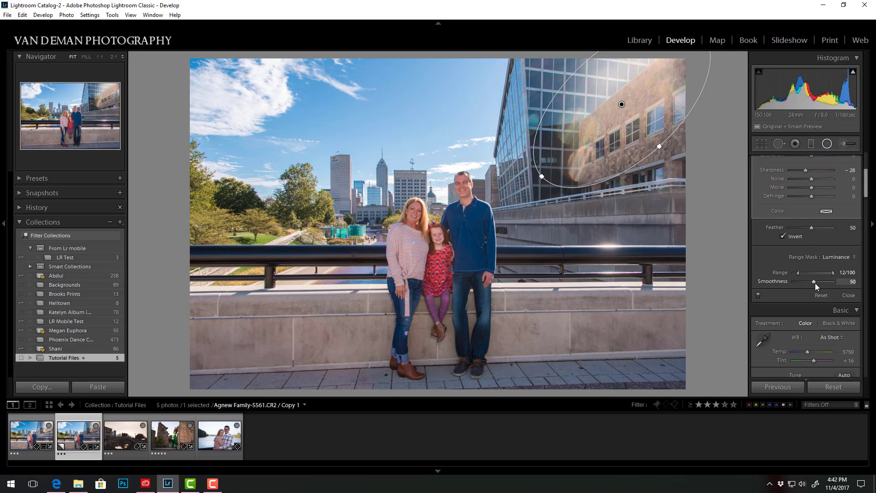
pyautogui.moveTo(821, 283); pyautogui.dragTo(822, 283)
pyautogui.moveTo(815, 283); pyautogui.dragTo(809, 283)
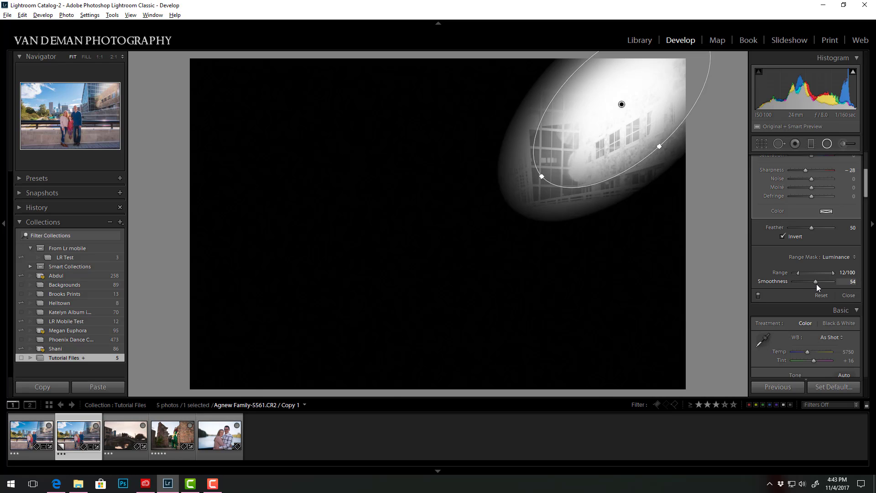
pyautogui.moveTo(817, 284)
pyautogui.mouseDown()
pyautogui.moveTo(825, 283)
pyautogui.moveTo(801, 284)
pyautogui.moveTo(814, 285)
pyautogui.mouseUp()
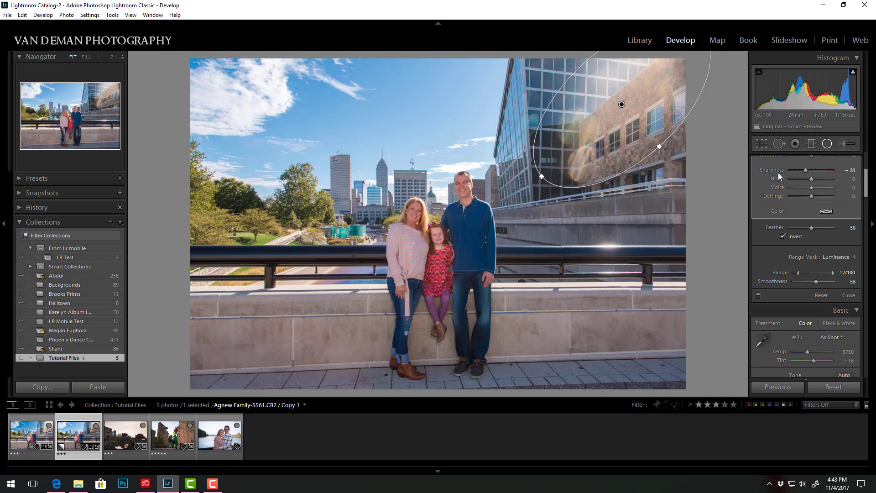
pyautogui.click(827, 145)
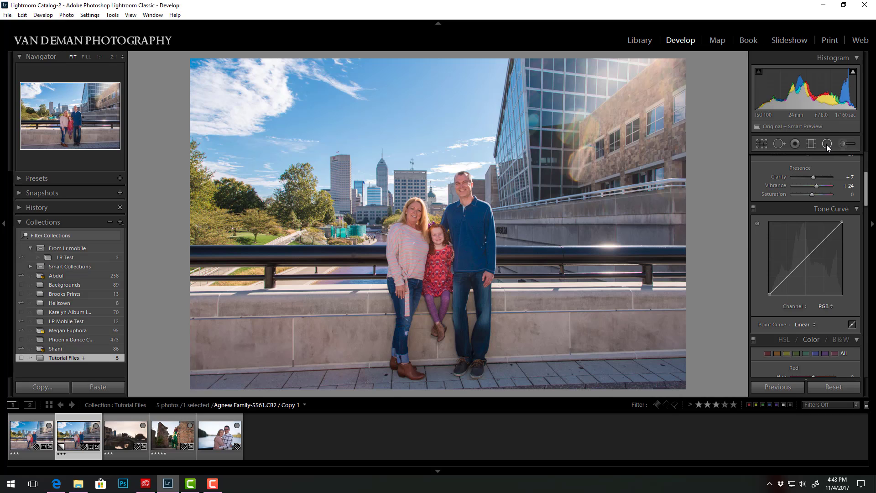
# Draw a large inverted radial filter over the sky, centred on the clouds, with Exposure -0.87 and Contrast -17.
pyautogui.click(826, 144)
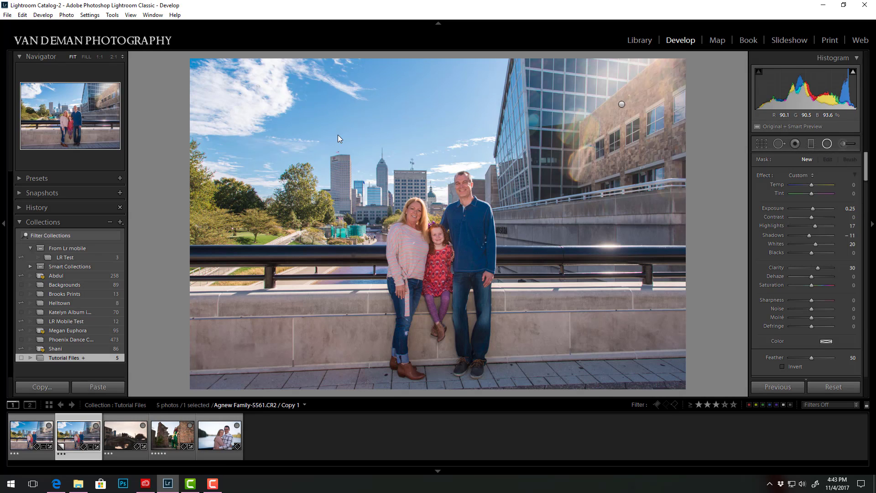
pyautogui.moveTo(256, 74); pyautogui.dragTo(511, 192)
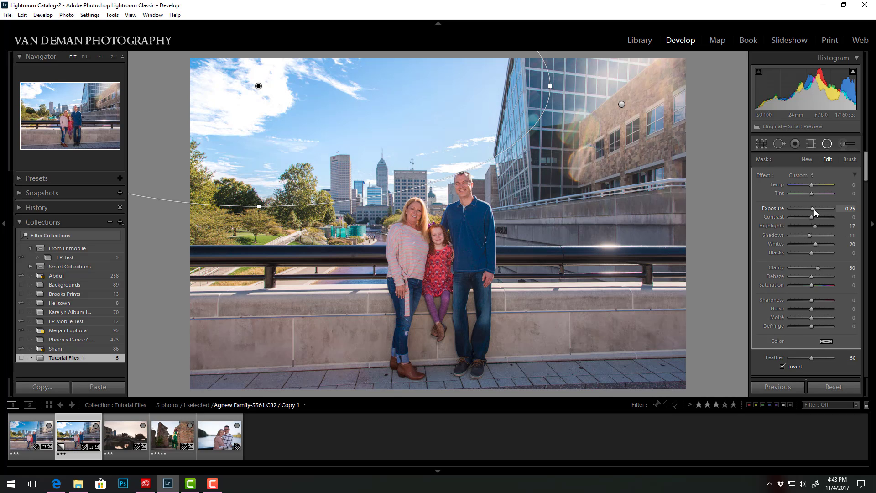
pyautogui.moveTo(814, 208); pyautogui.dragTo(808, 224)
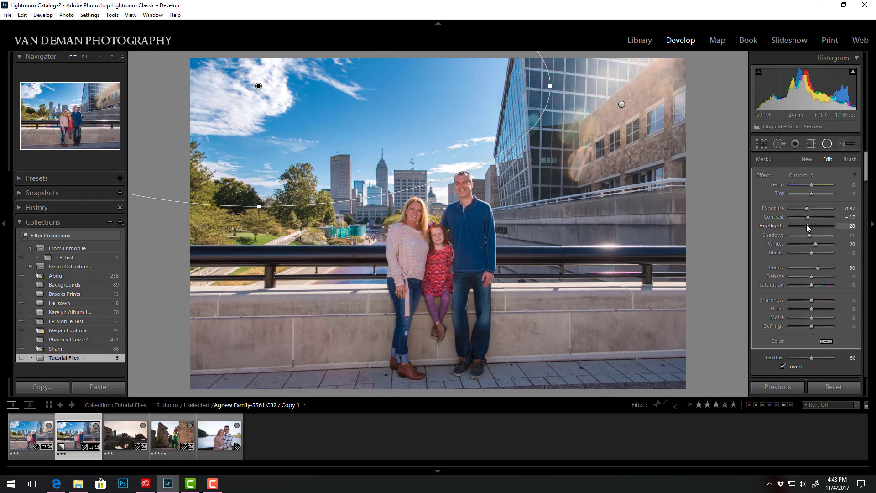
# Set the sky filter's Highlights to 0, Whites to -4 and Clarity to 22, and extend its lower edge slightly.
pyautogui.doubleClick(813, 226)
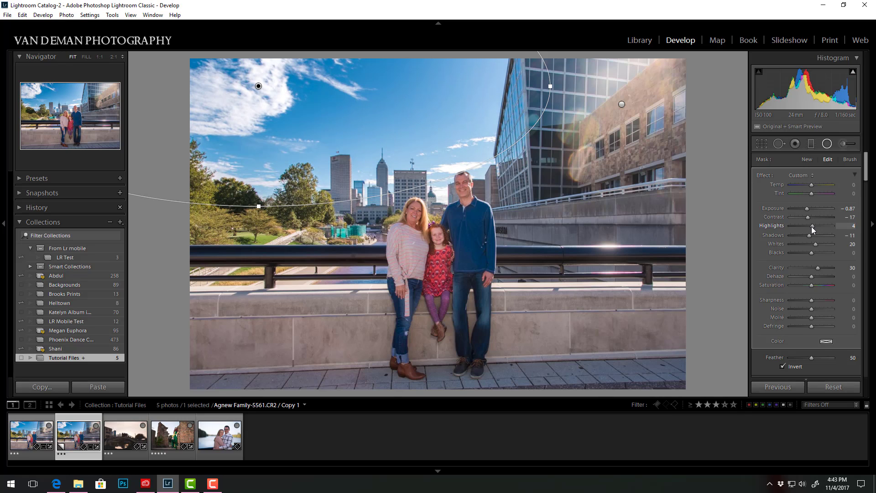
pyautogui.moveTo(814, 245); pyautogui.dragTo(816, 267)
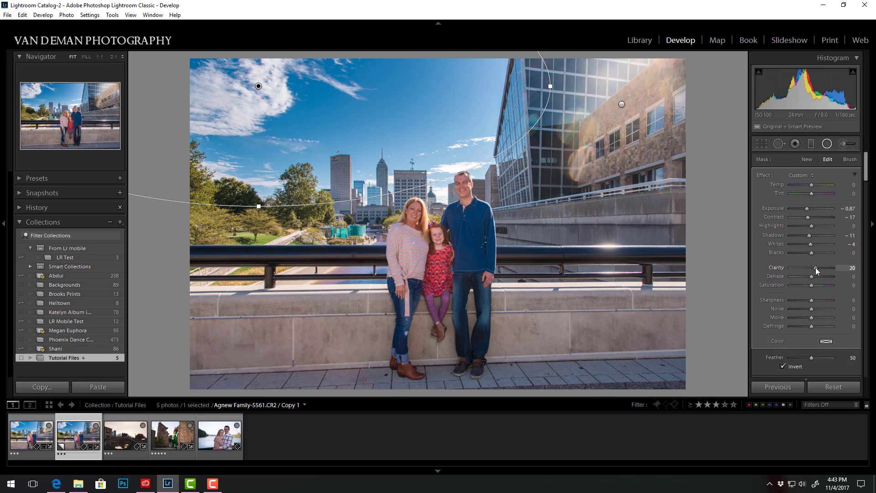
pyautogui.moveTo(817, 268); pyautogui.dragTo(816, 268)
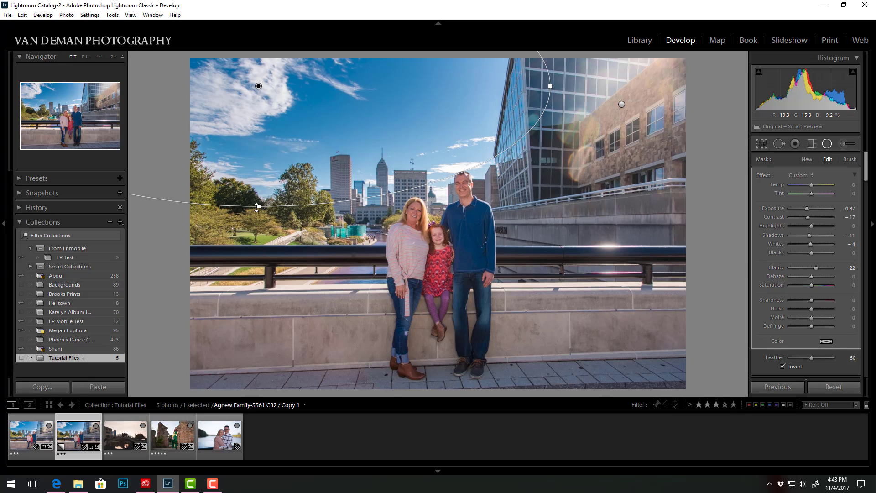
pyautogui.moveTo(259, 205); pyautogui.dragTo(261, 208)
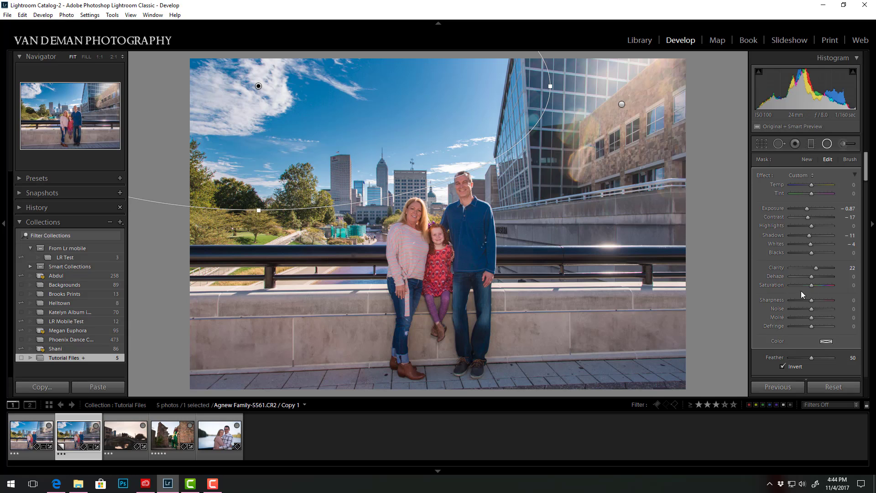
# Add a Luminance range mask to the sky filter with Range 72/100 and compare the photo with the radial filters off and on.
pyautogui.moveTo(866, 174); pyautogui.dragTo(866, 198)
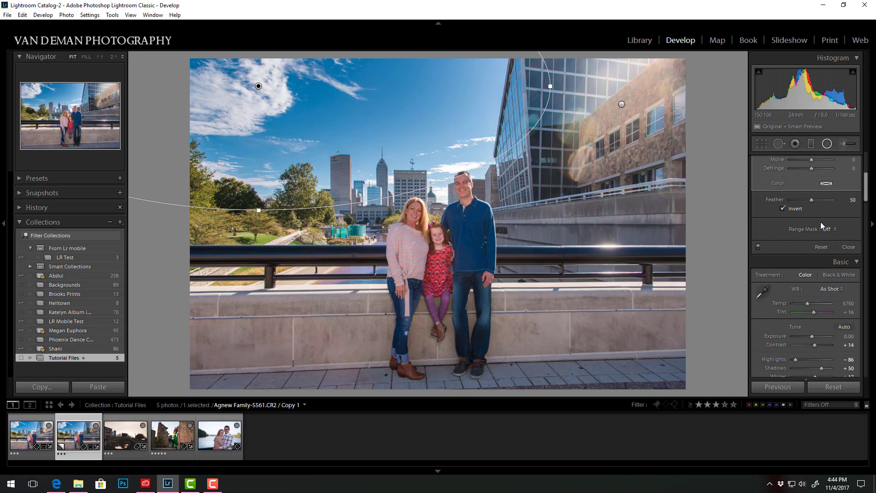
pyautogui.click(826, 228)
pyautogui.click(812, 261)
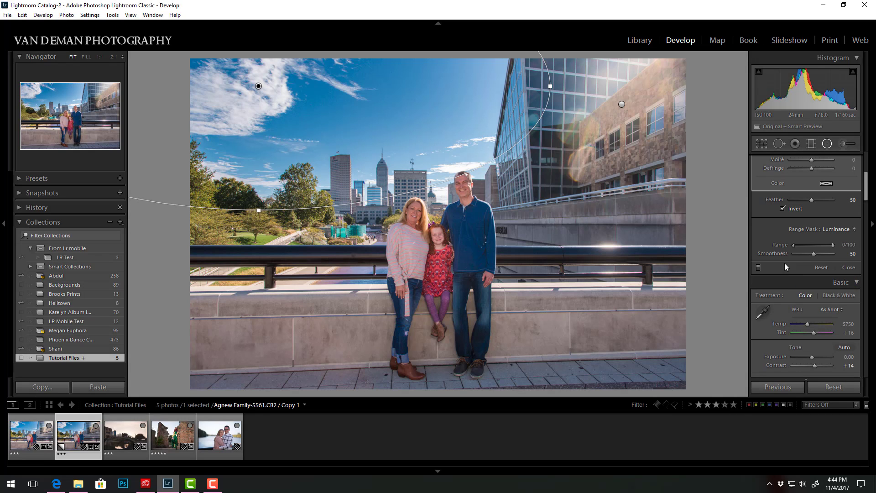
pyautogui.moveTo(793, 245); pyautogui.dragTo(798, 245)
pyautogui.moveTo(807, 247); pyautogui.dragTo(822, 250)
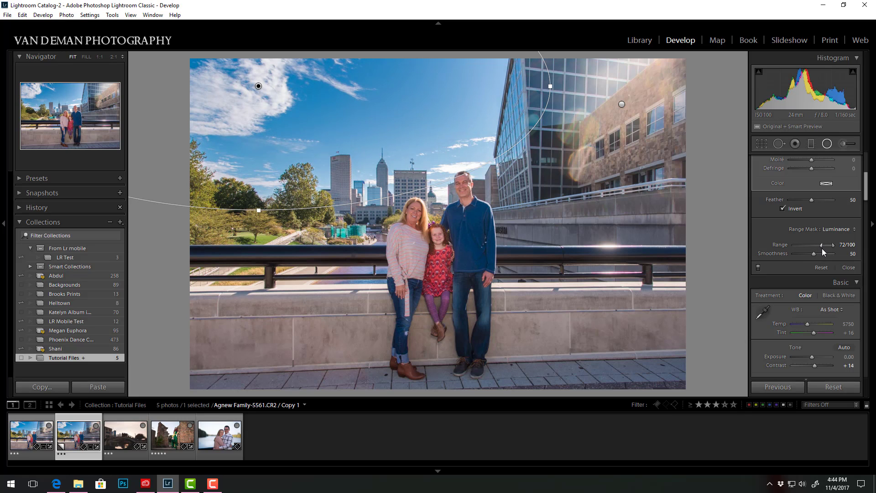
pyautogui.click(758, 267)
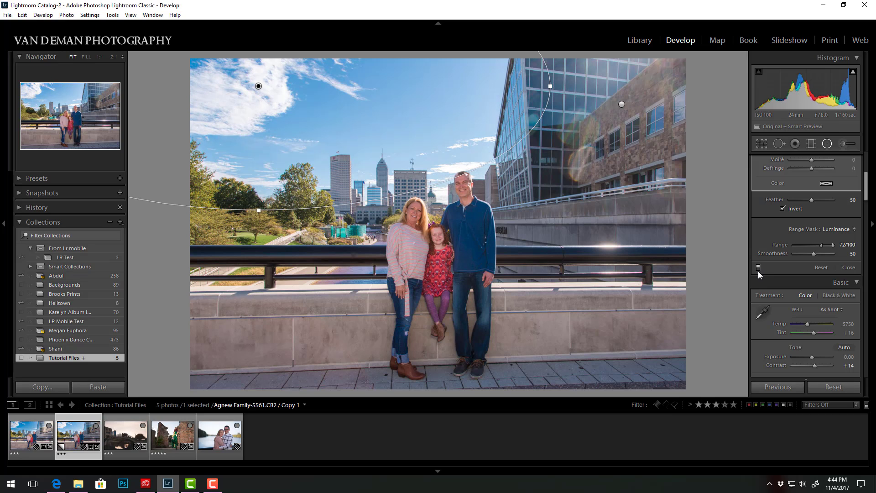
pyautogui.click(758, 270)
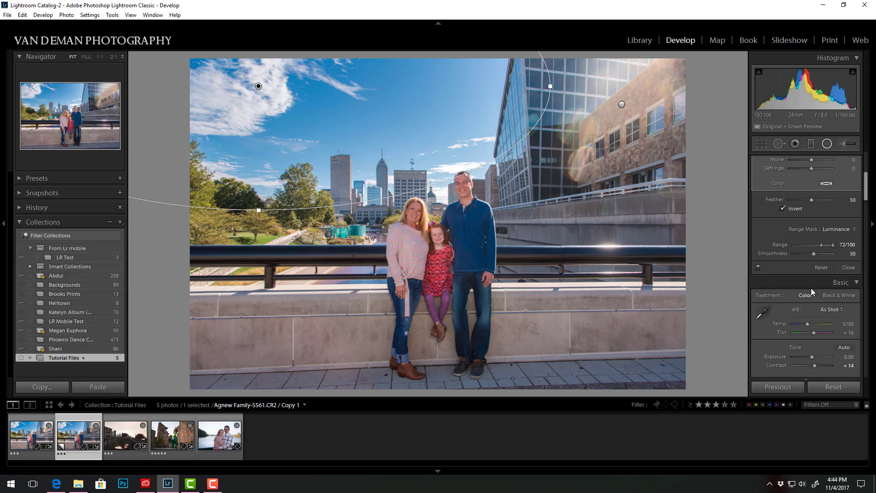
# Set the sky filter's Temp to -37 and close the radial filter.
pyautogui.moveTo(866, 197); pyautogui.dragTo(866, 176)
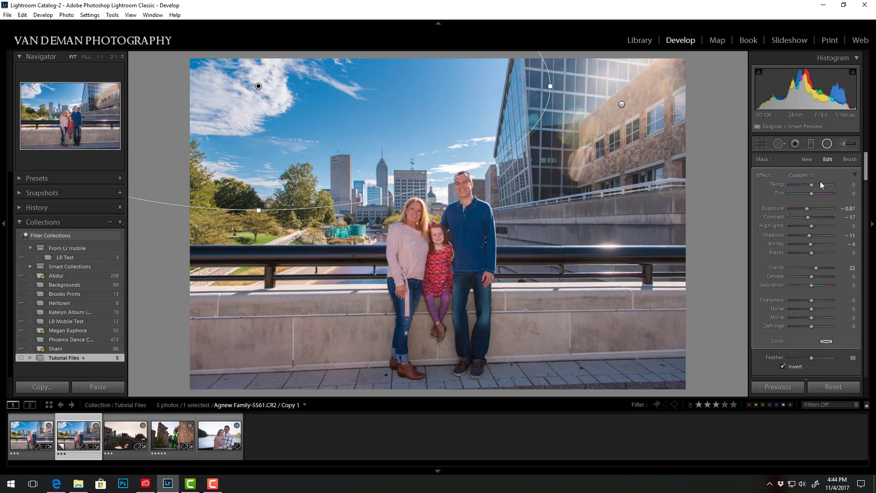
pyautogui.moveTo(809, 183); pyautogui.dragTo(804, 184)
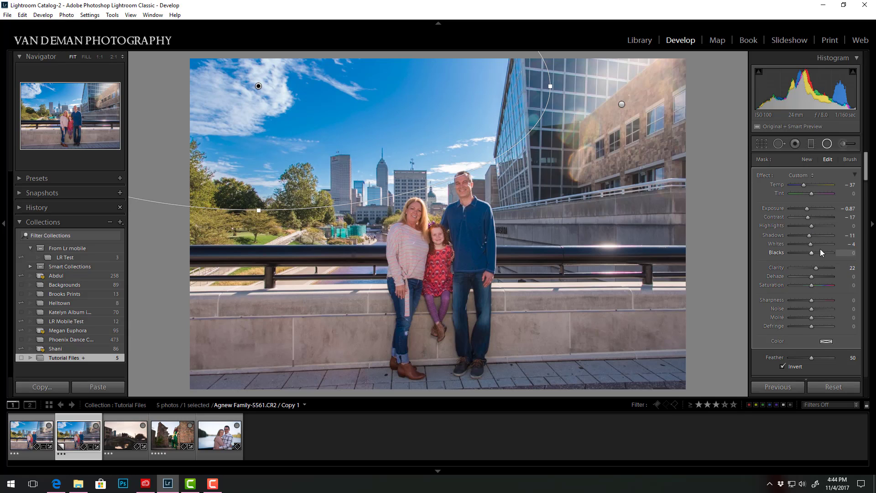
pyautogui.click(823, 145)
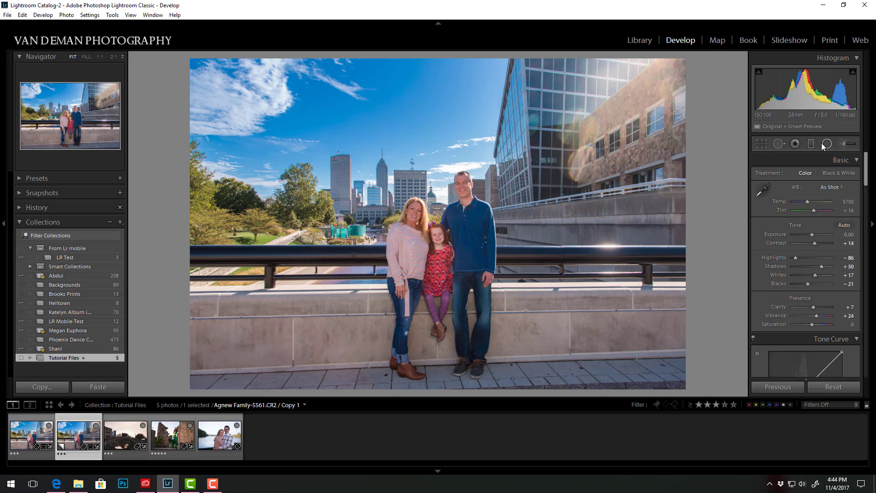
# Compare the original family photo's edit with the newly edited virtual copy.
pyautogui.click(11, 431)
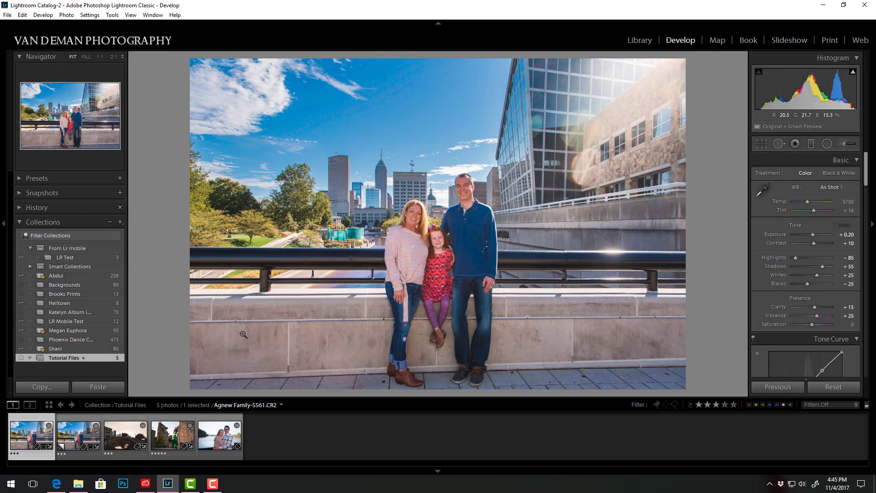
pyautogui.click(84, 447)
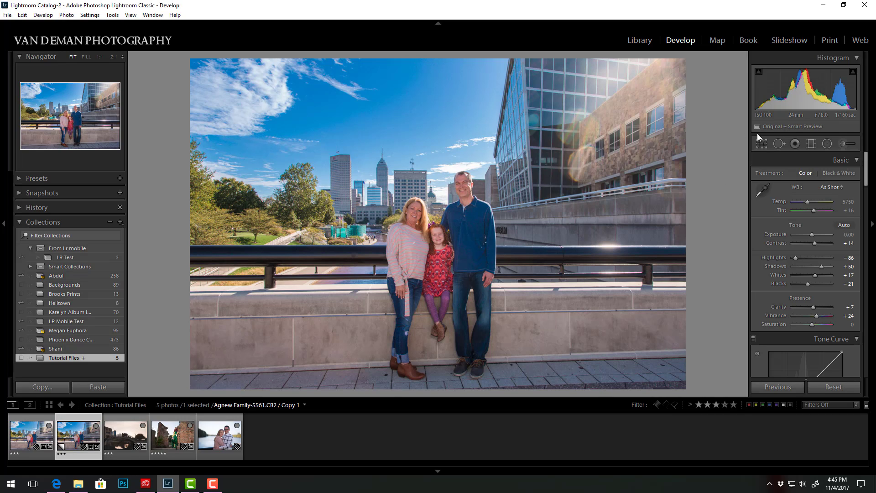
# Open the Rogue-9534.CR2 photo in Photoshop for editing.
pyautogui.click(180, 435)
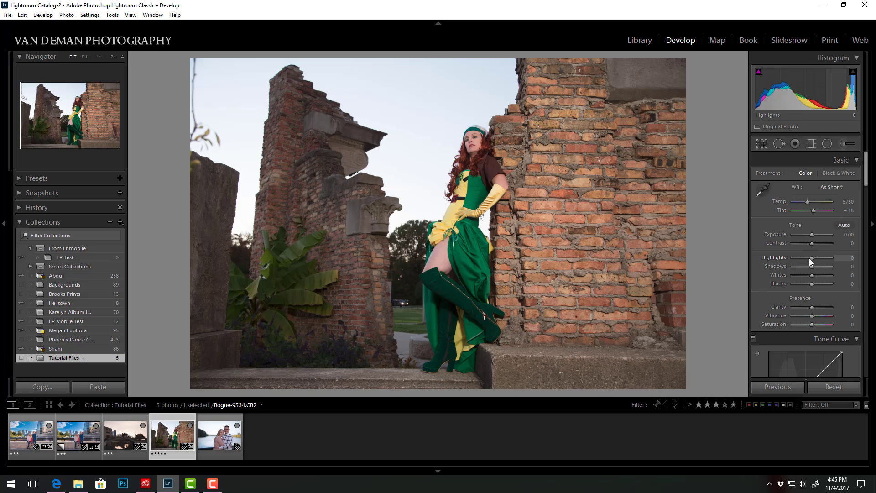
pyautogui.moveTo(809, 259)
pyautogui.mouseDown()
pyautogui.moveTo(782, 261)
pyautogui.moveTo(812, 258)
pyautogui.mouseUp()
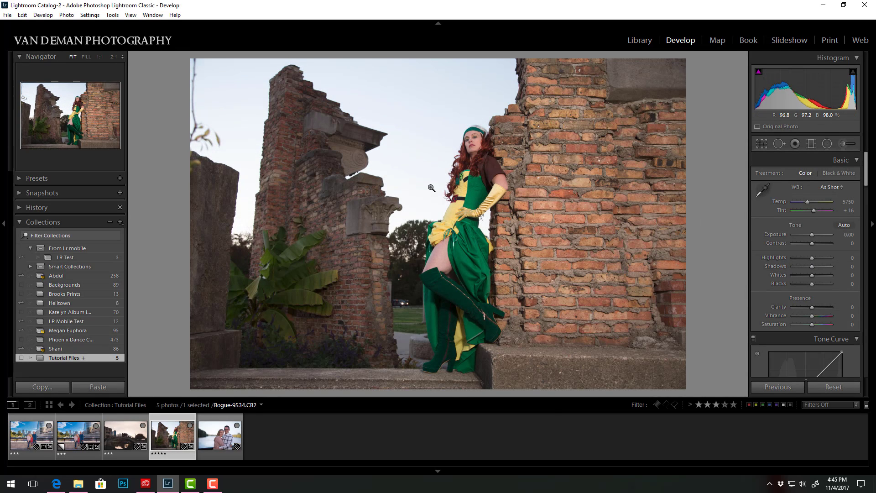
pyautogui.rightClick(421, 168)
pyautogui.moveTo(462, 264)
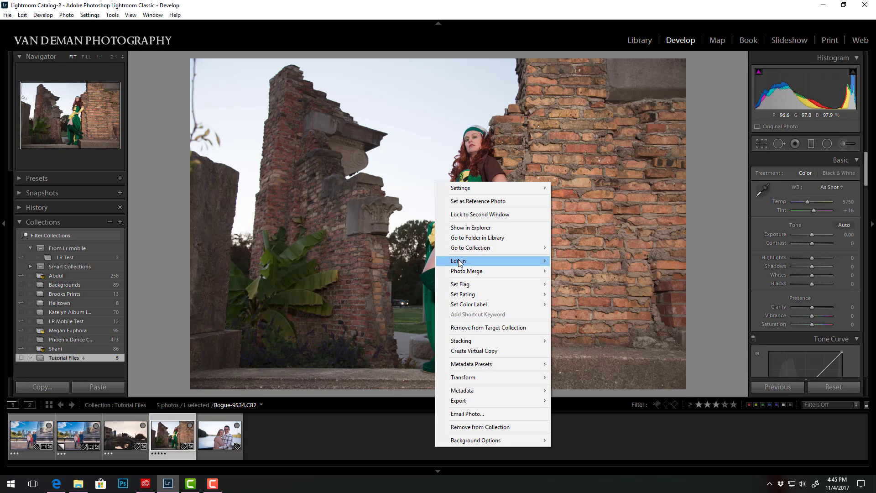
pyautogui.click(400, 261)
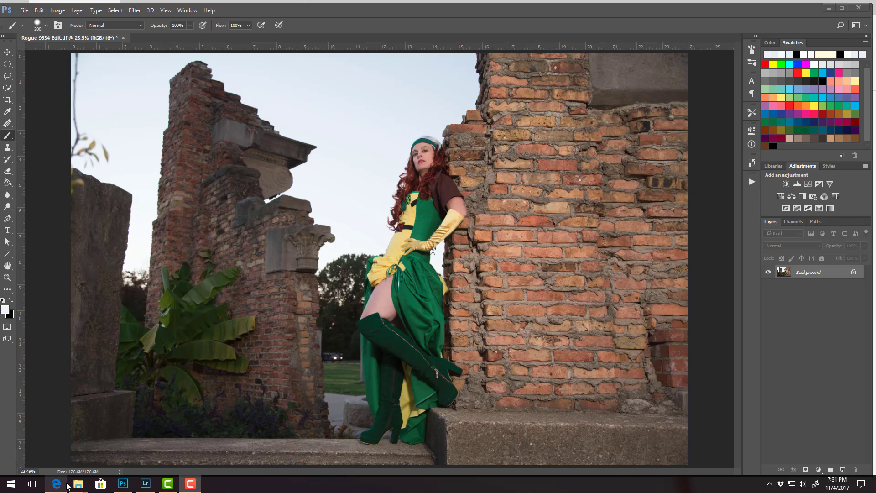
# Place the autumn-2902502 image from the Sky folder into the Rogue-9534-Edit.tif document.
pyautogui.moveTo(78, 483)
pyautogui.click(49, 449)
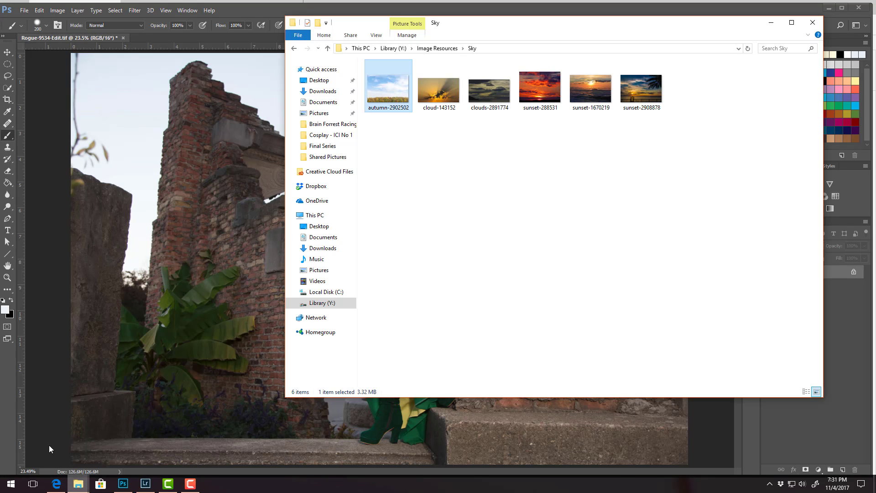
pyautogui.moveTo(391, 90); pyautogui.dragTo(273, 226)
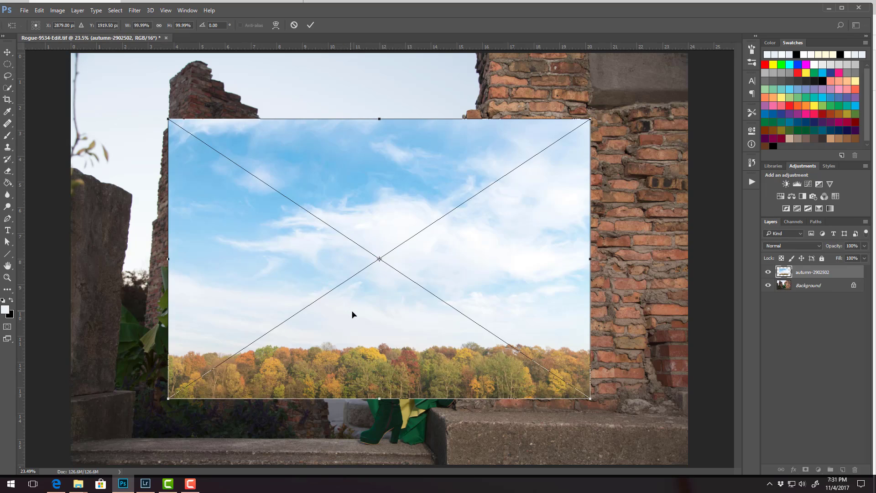
# Move the autumn-2902502 image over the portrait's sky, scale it to about 121%, and commit the placement.
pyautogui.moveTo(372, 303); pyautogui.dragTo(459, 305)
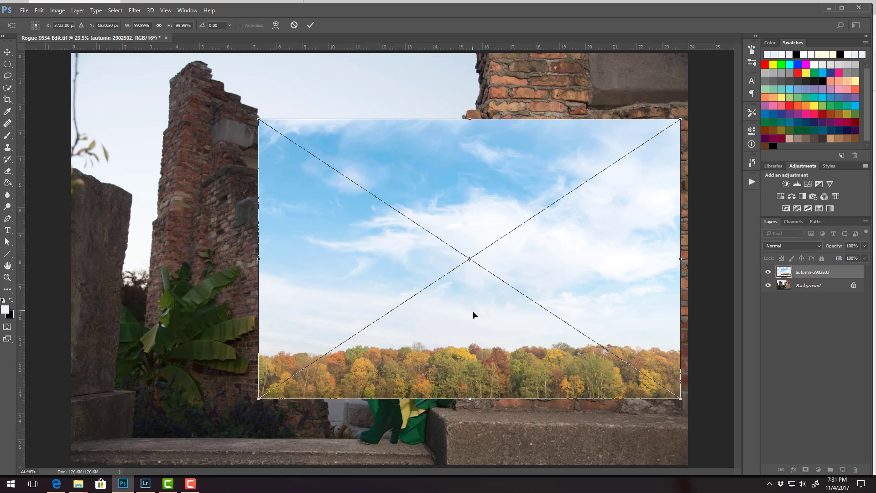
pyautogui.moveTo(414, 249); pyautogui.dragTo(477, 455)
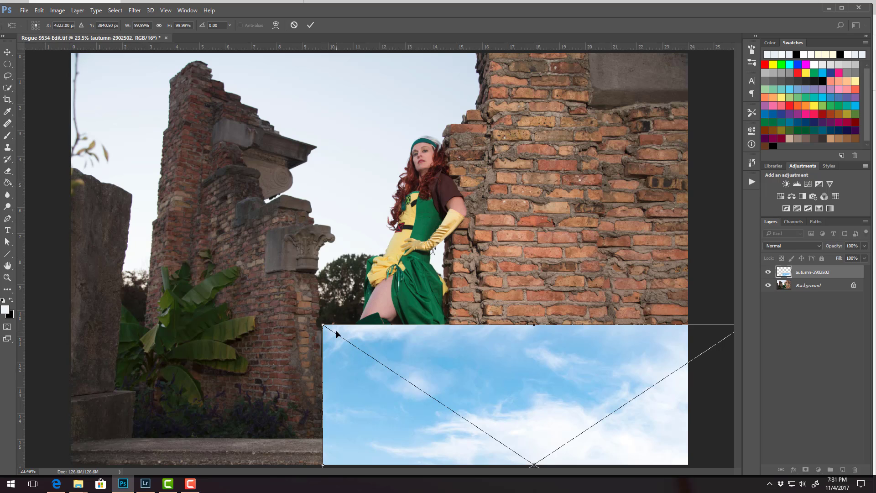
pyautogui.moveTo(454, 370); pyautogui.dragTo(209, 120)
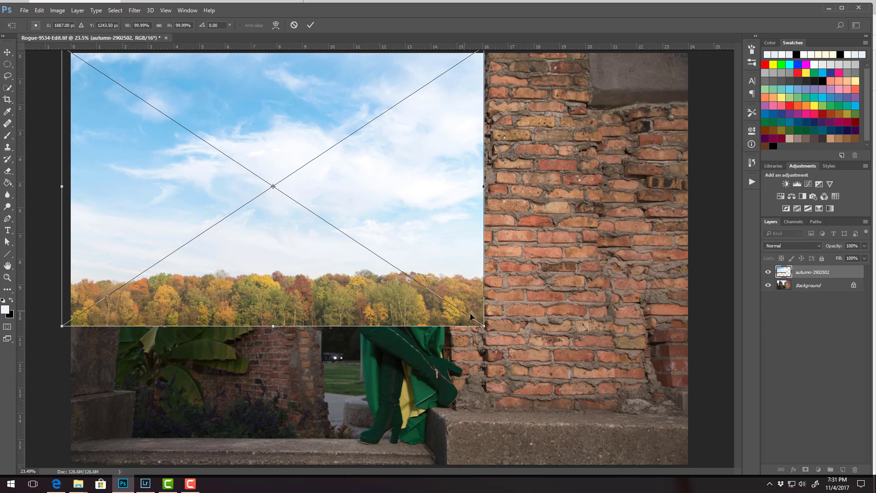
pyautogui.moveTo(482, 324); pyautogui.dragTo(576, 373)
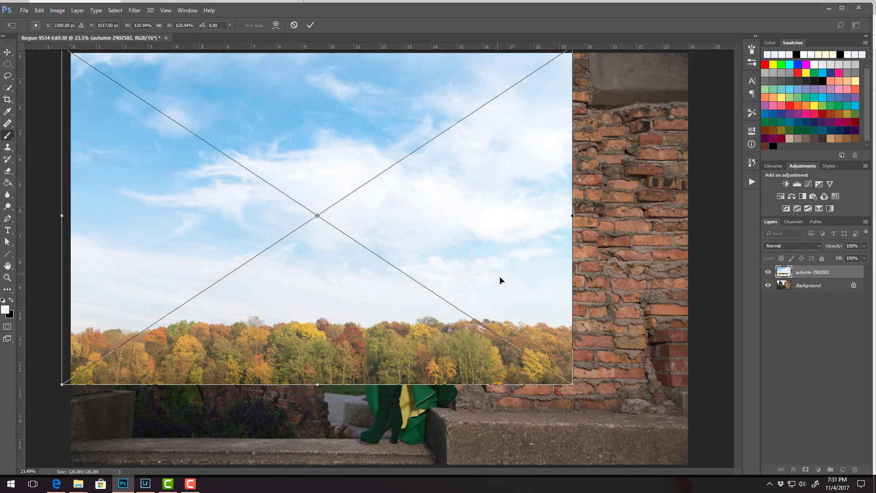
pyautogui.press('Return')
# Place the clouds-2891774 image in the document, scaled to about 110.6% and positioned over the sky area.
pyautogui.moveTo(78, 483)
pyautogui.click(121, 449)
pyautogui.moveTo(487, 94); pyautogui.dragTo(290, 234)
pyautogui.moveTo(373, 308); pyautogui.dragTo(322, 245)
pyautogui.moveTo(605, 347); pyautogui.dragTo(665, 381)
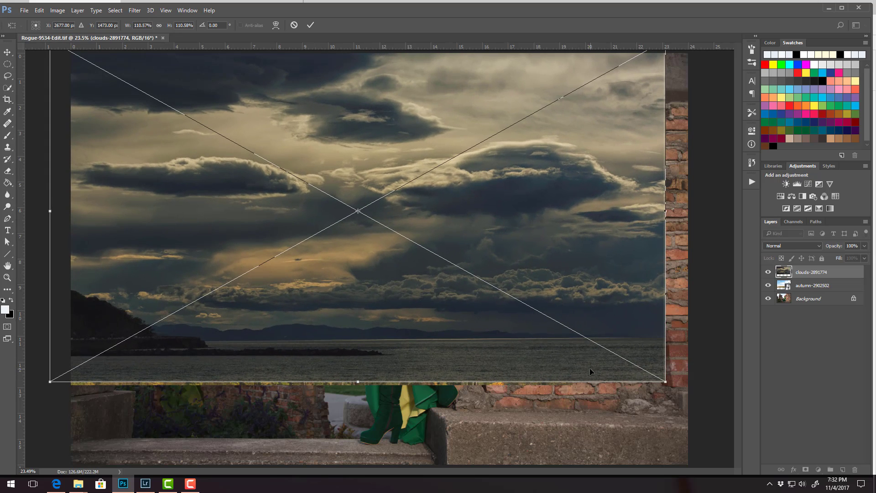
pyautogui.press('Return')
pyautogui.press('b')
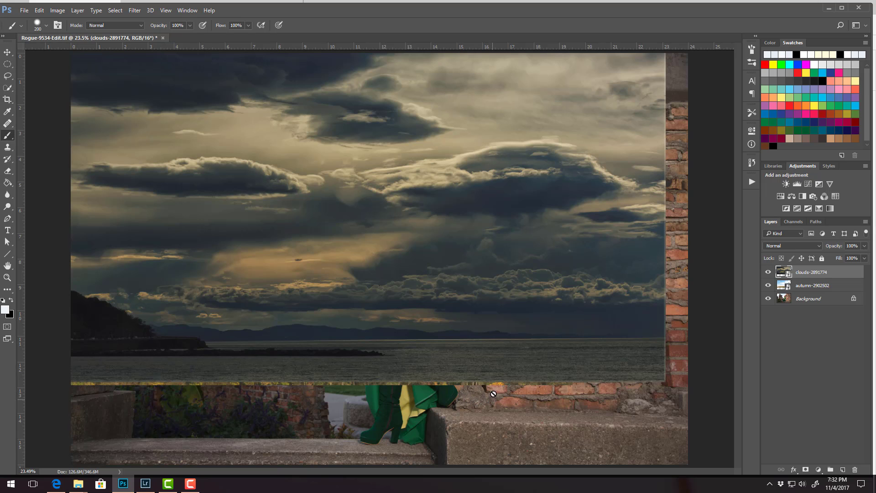
# Hide both sky image layers and select the Background layer's sky using Color Range with Fuzziness 90.
pyautogui.moveTo(768, 271); pyautogui.dragTo(768, 286)
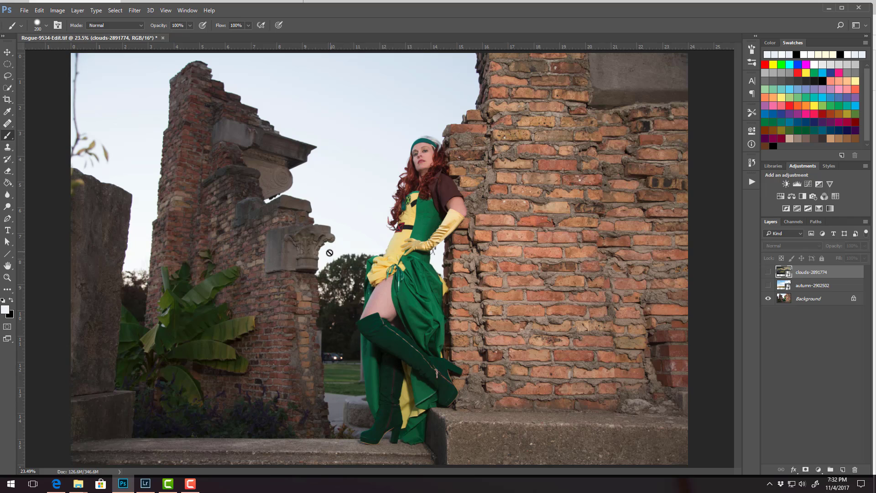
pyautogui.click(783, 300)
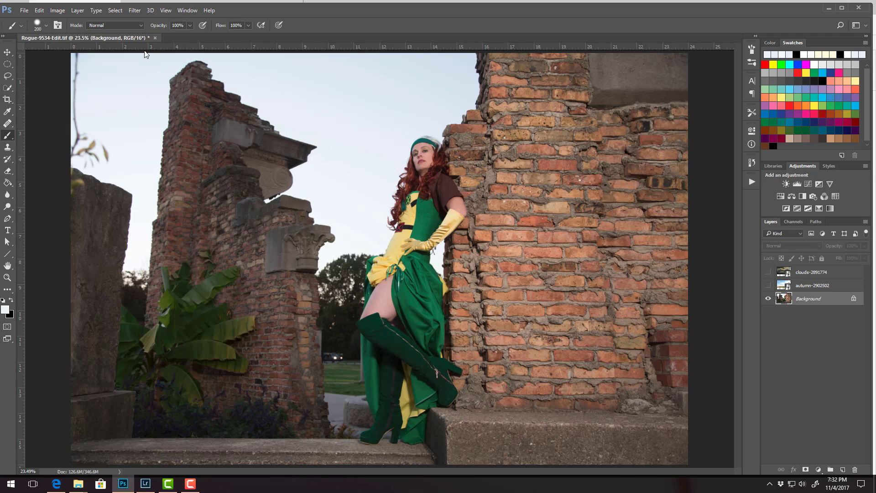
pyautogui.click(116, 10)
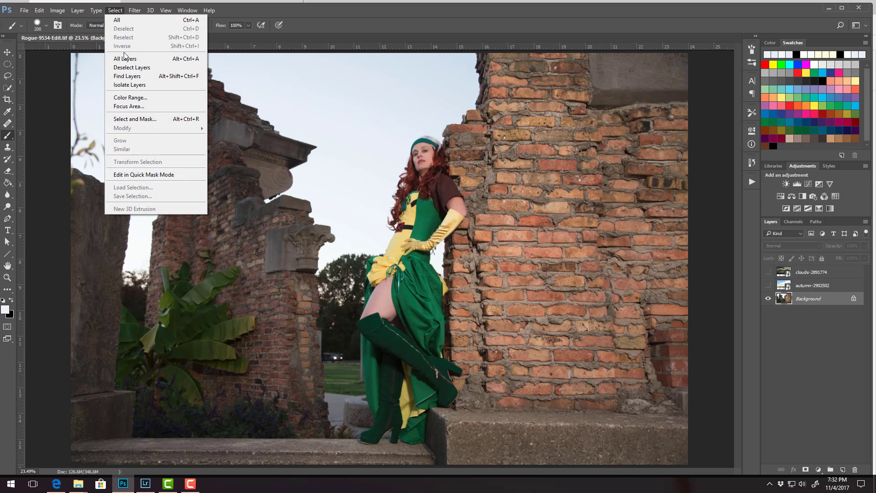
pyautogui.click(130, 97)
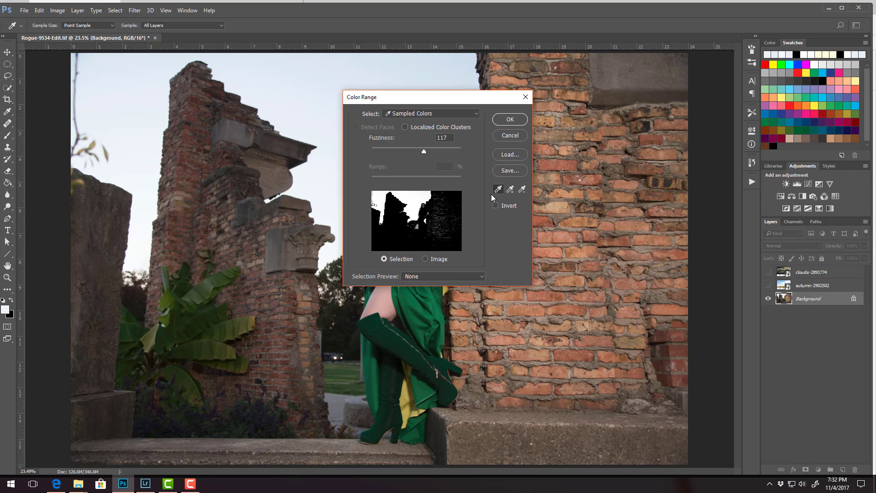
pyautogui.click(414, 206)
pyautogui.moveTo(423, 152); pyautogui.dragTo(396, 155)
pyautogui.moveTo(395, 157); pyautogui.dragTo(408, 155)
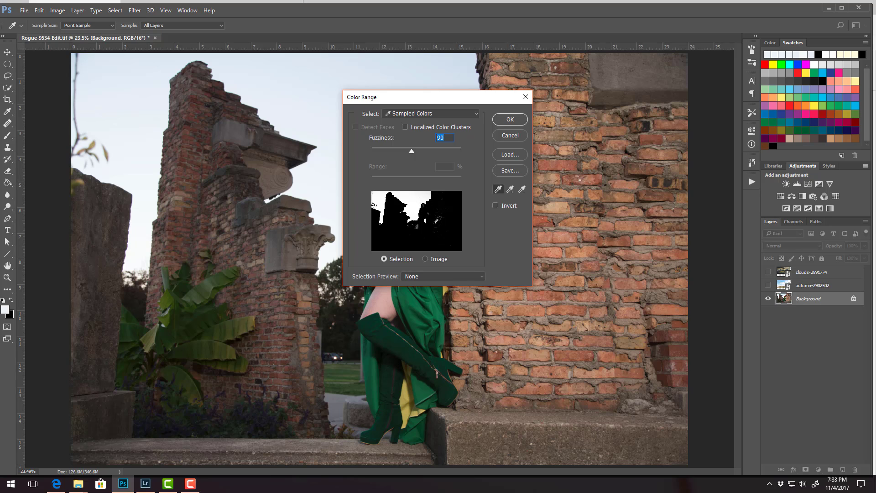
pyautogui.click(509, 121)
pyautogui.click(508, 120)
pyautogui.press('b')
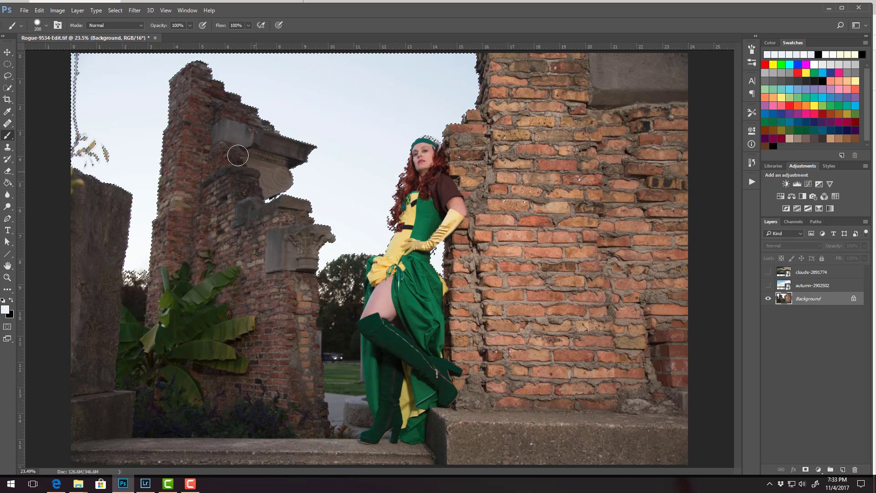
# Feather the sky selection by 1 pixel.
pyautogui.click(116, 11)
pyautogui.moveTo(104, 128)
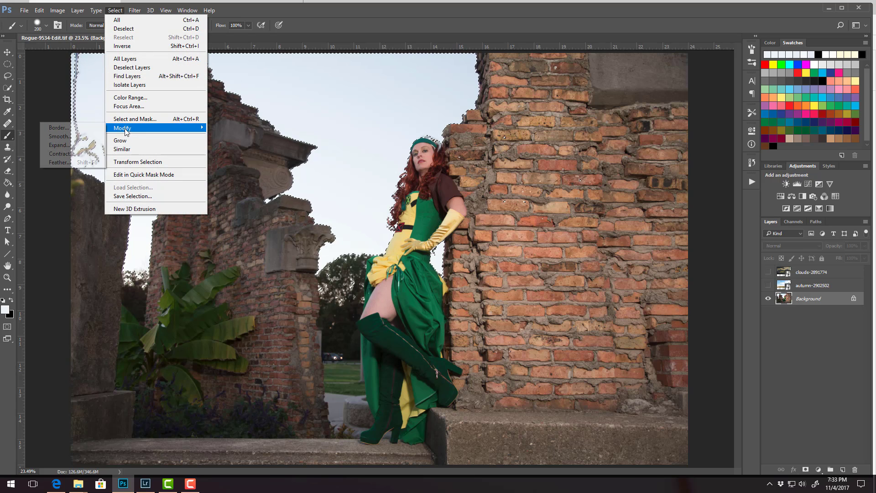
pyautogui.click(63, 163)
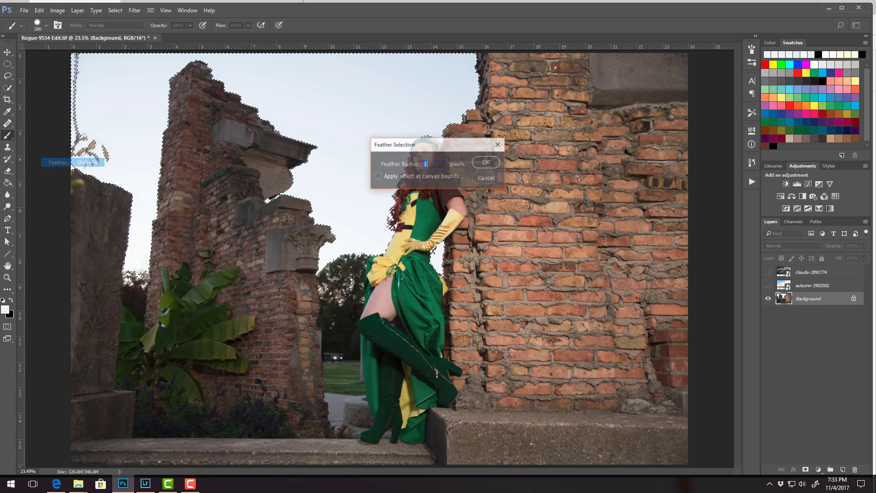
pyautogui.click(486, 163)
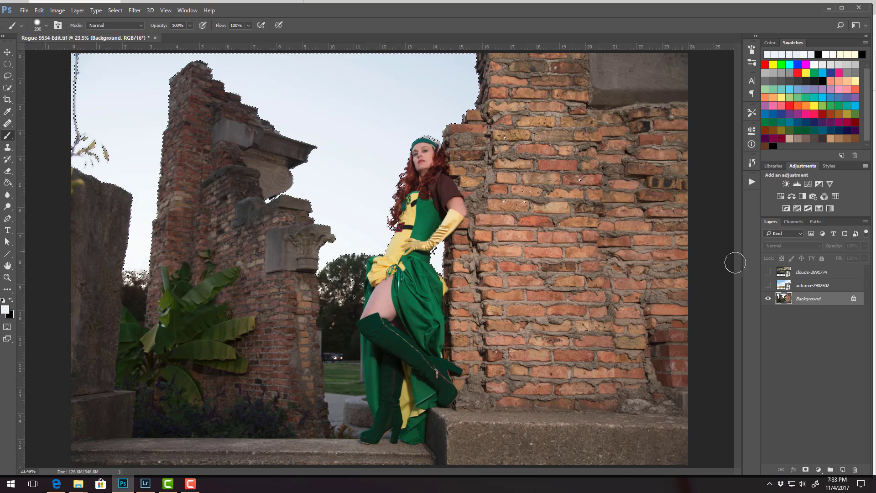
# Show the autumn-2902502 layer and add a layer mask to it from the sky selection.
pyautogui.click(802, 287)
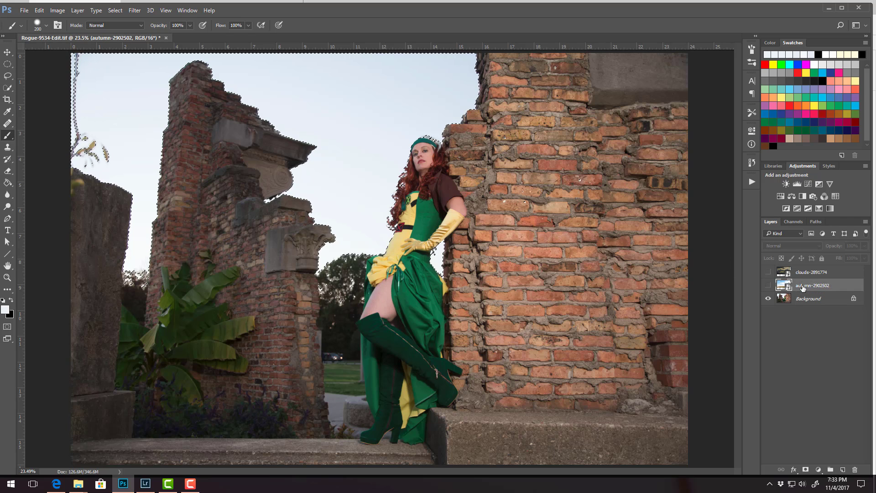
pyautogui.click(768, 287)
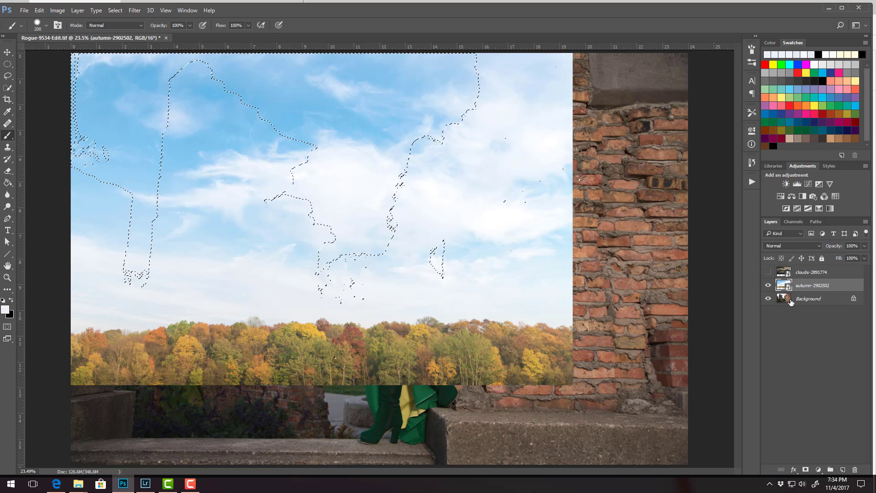
pyautogui.click(806, 470)
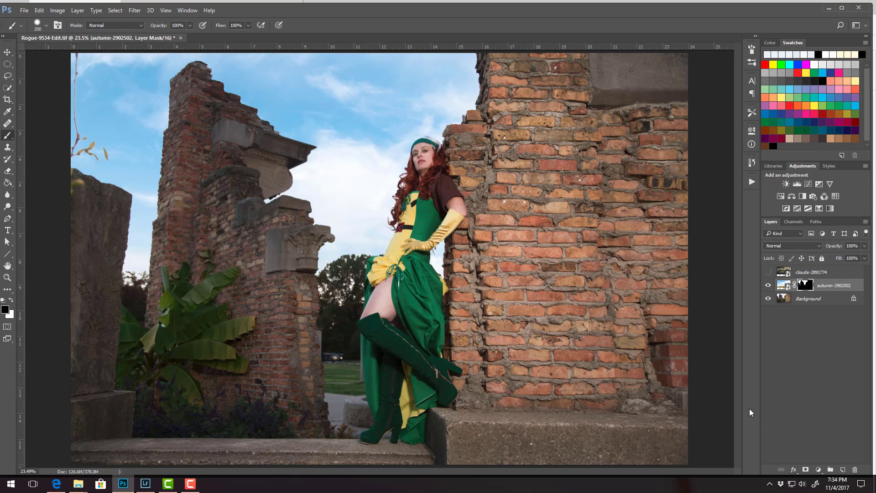
# Display the autumn layer's mask by itself and paint the grey areas on the woman's leg black.
pyautogui.keyDown('alt'); pyautogui.click(806, 286); pyautogui.keyUp('alt')
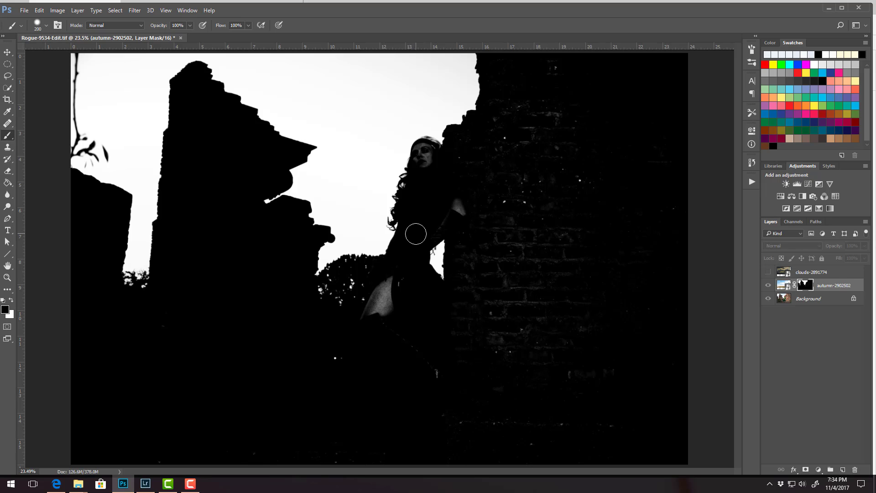
pyautogui.moveTo(387, 303)
pyautogui.mouseDown()
pyautogui.moveTo(387, 289)
pyautogui.moveTo(367, 319)
pyautogui.mouseUp()
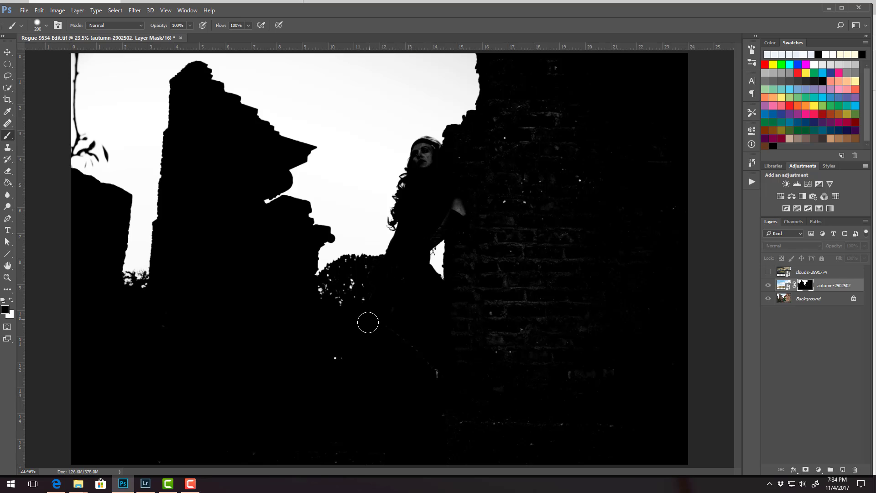
pyautogui.moveTo(403, 284)
pyautogui.mouseDown()
pyautogui.moveTo(393, 334)
pyautogui.moveTo(428, 366)
pyautogui.moveTo(401, 356)
pyautogui.mouseUp()
# Paint the woman's face and hair band solid black in the mask with a smaller brush, and return to the image view.
pyautogui.hotkey('ctrl', '+')
pyautogui.hotkey('ctrl', '+')
pyautogui.hotkey('ctrl', '+')
pyautogui.moveTo(505, 109); pyautogui.dragTo(401, 249)
pyautogui.press('[')
pyautogui.press('[')
pyautogui.press('[')
pyautogui.press('[')
pyautogui.press('[')
pyautogui.press('[')
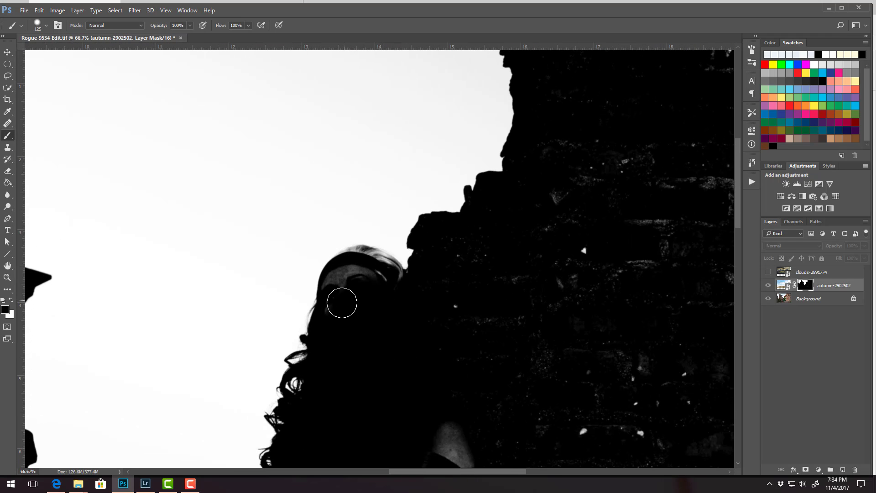
pyautogui.moveTo(337, 302)
pyautogui.mouseDown()
pyautogui.moveTo(340, 280)
pyautogui.moveTo(365, 286)
pyautogui.moveTo(389, 274)
pyautogui.moveTo(370, 256)
pyautogui.moveTo(346, 260)
pyautogui.moveTo(361, 259)
pyautogui.mouseUp()
pyautogui.keyDown('alt'); pyautogui.click(805, 288); pyautogui.keyUp('alt')
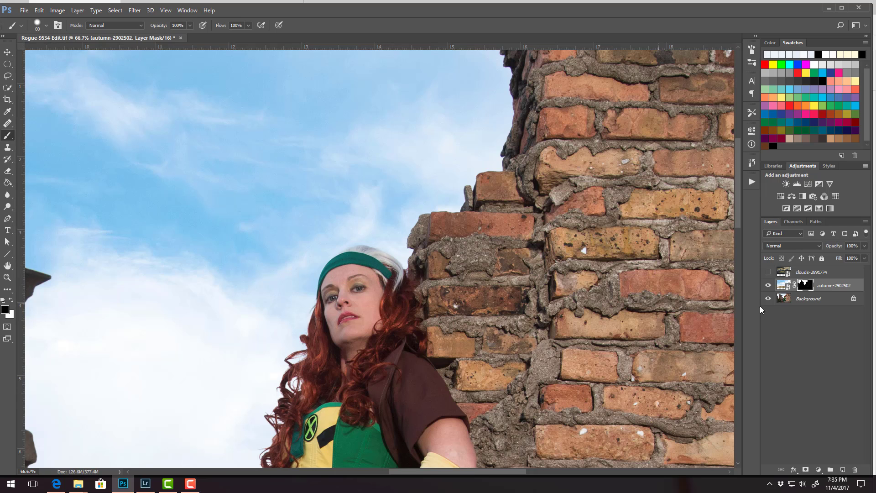
# Paint out the grey specks on the woman's arm and the brick wall in the autumn layer's mask with a larger black brush.
pyautogui.keyDown('alt'); pyautogui.click(804, 285); pyautogui.keyUp('alt')
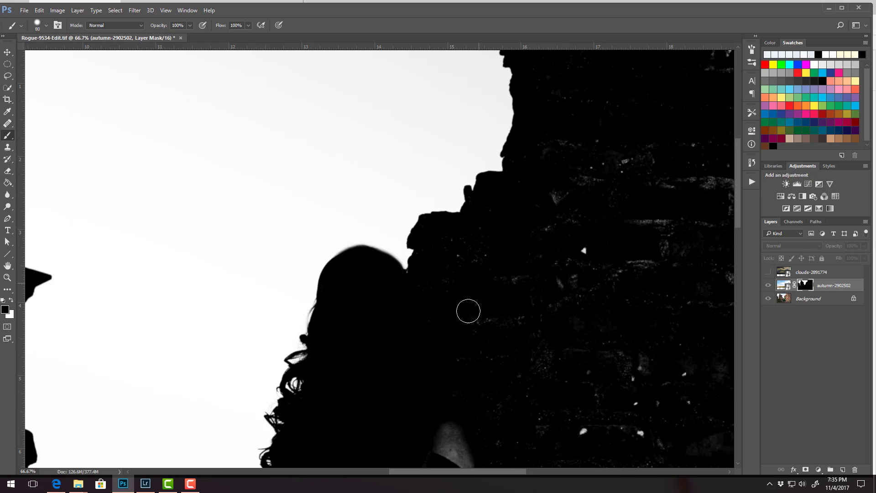
pyautogui.hotkey('ctrl', '-')
pyautogui.hotkey('ctrl', '-')
pyautogui.hotkey('ctrl', '-')
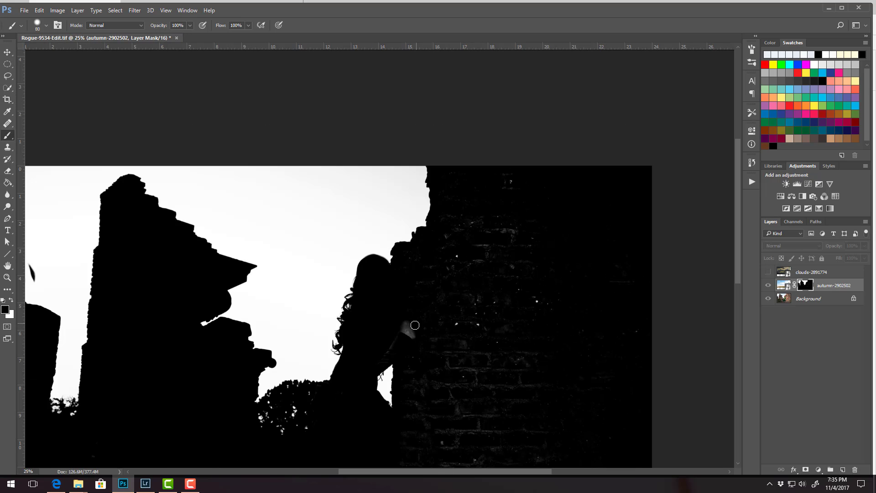
pyautogui.press(']')
pyautogui.press(']')
pyautogui.press(']')
pyautogui.press(']')
pyautogui.press(']')
pyautogui.moveTo(384, 347)
pyautogui.mouseDown()
pyautogui.moveTo(418, 337)
pyautogui.moveTo(426, 389)
pyautogui.moveTo(413, 418)
pyautogui.moveTo(437, 260)
pyautogui.moveTo(429, 252)
pyautogui.moveTo(525, 168)
pyautogui.moveTo(480, 233)
pyautogui.moveTo(493, 250)
pyautogui.moveTo(503, 227)
pyautogui.moveTo(488, 211)
pyautogui.moveTo(468, 232)
pyautogui.moveTo(456, 280)
pyautogui.moveTo(497, 244)
pyautogui.mouseUp()
pyautogui.press(']')
pyautogui.press(']')
pyautogui.press(']')
pyautogui.press(']')
pyautogui.press(']')
pyautogui.press(']')
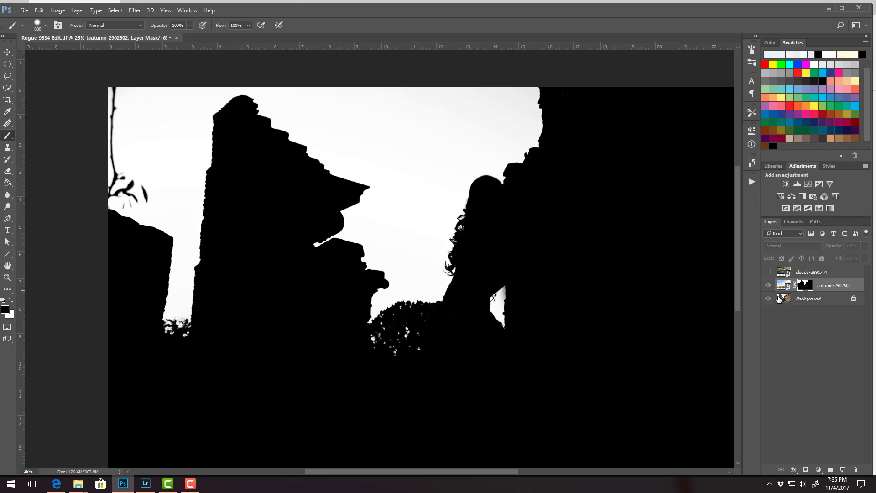
pyautogui.keyDown('alt'); pyautogui.click(803, 286); pyautogui.keyUp('alt')
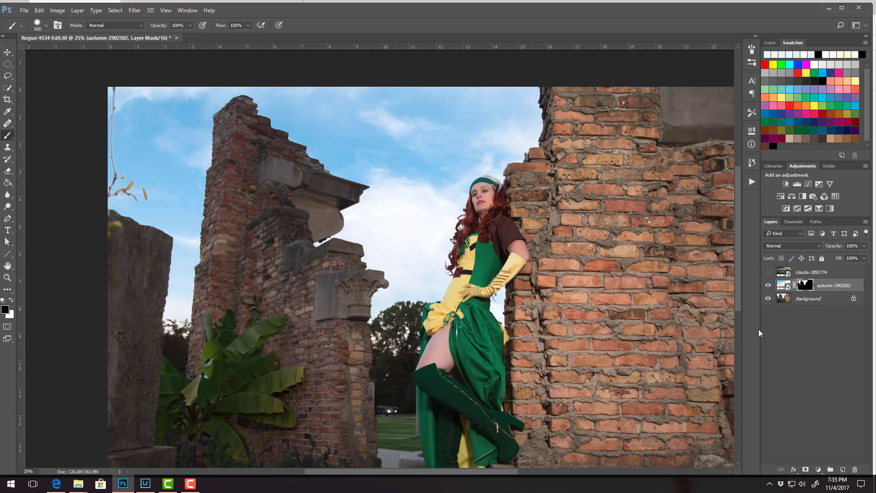
# Apply a Gaussian Blur with a 7.4-pixel radius to the autumn-2902502 sky image rather than its mask.
pyautogui.click(784, 285)
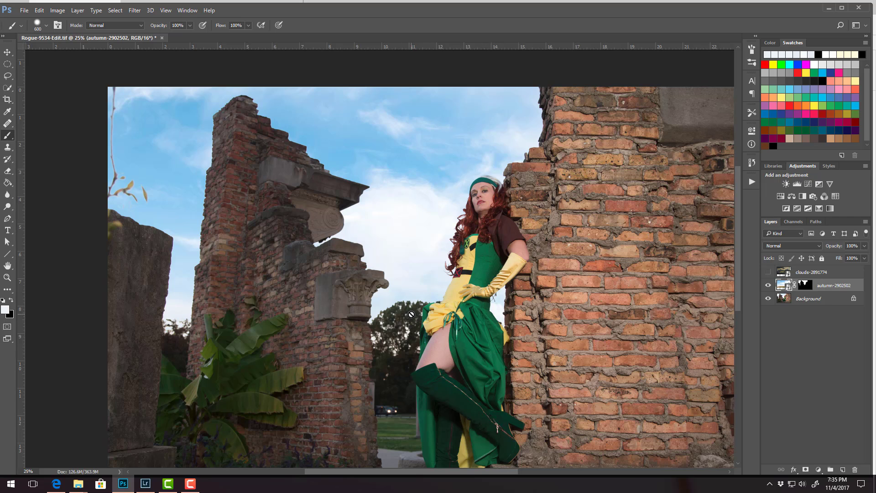
pyautogui.click(134, 10)
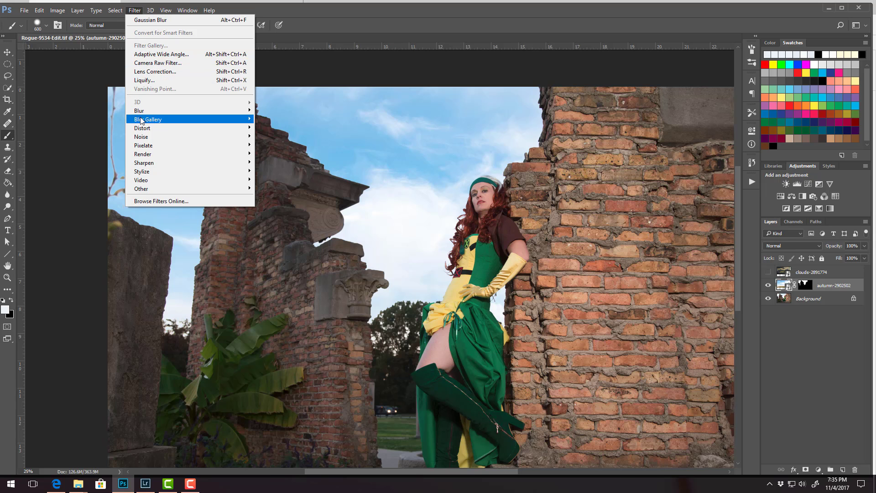
pyautogui.moveTo(140, 114)
pyautogui.click(99, 145)
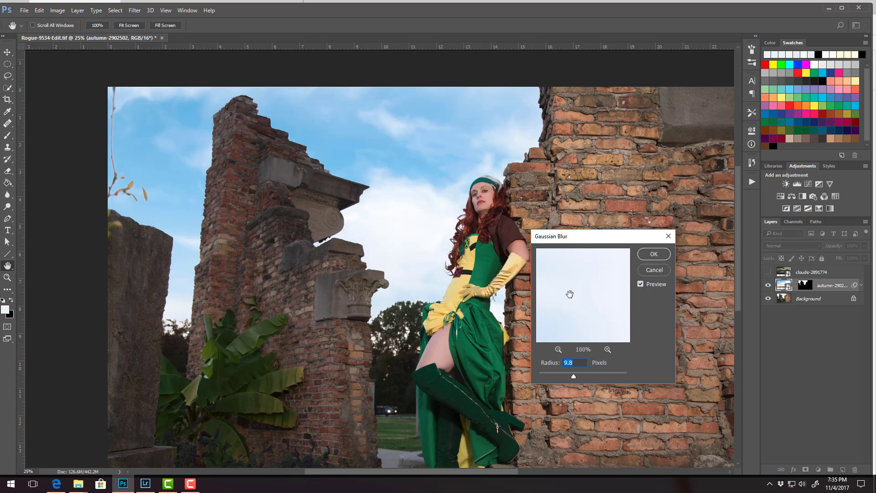
pyautogui.moveTo(574, 376); pyautogui.dragTo(570, 374)
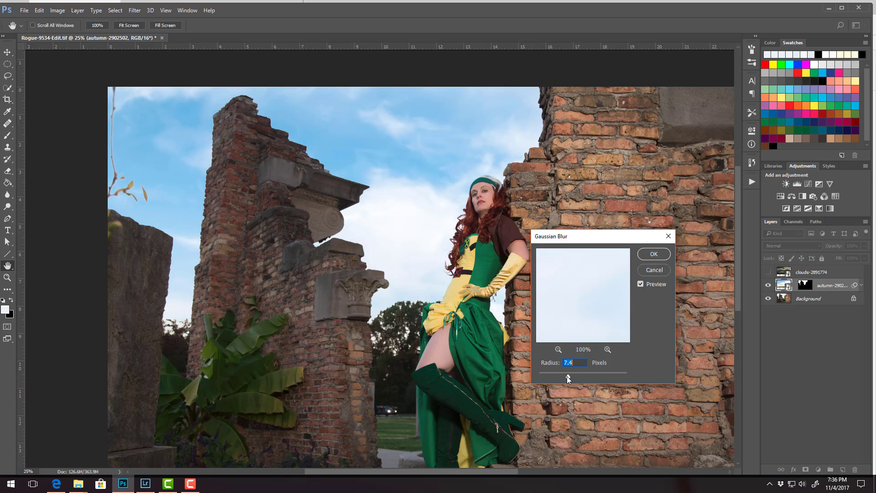
pyautogui.press('Return')
pyautogui.press('b')
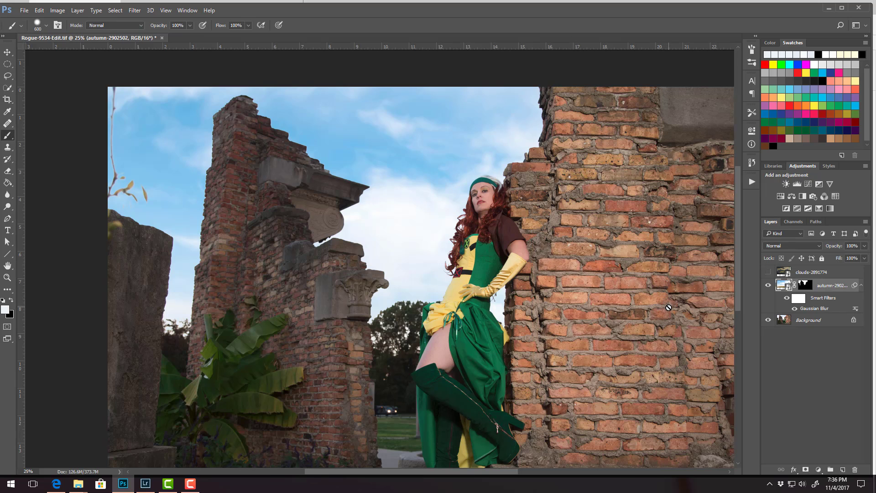
# Show the clouds-2891774 layer and mask it with a selection loaded from the autumn layer's mask.
pyautogui.hotkey('ctrl', '-')
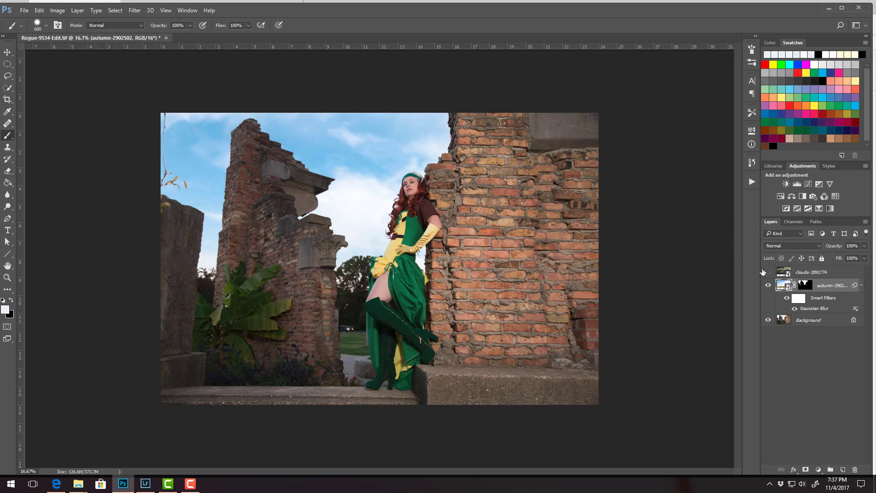
pyautogui.click(768, 273)
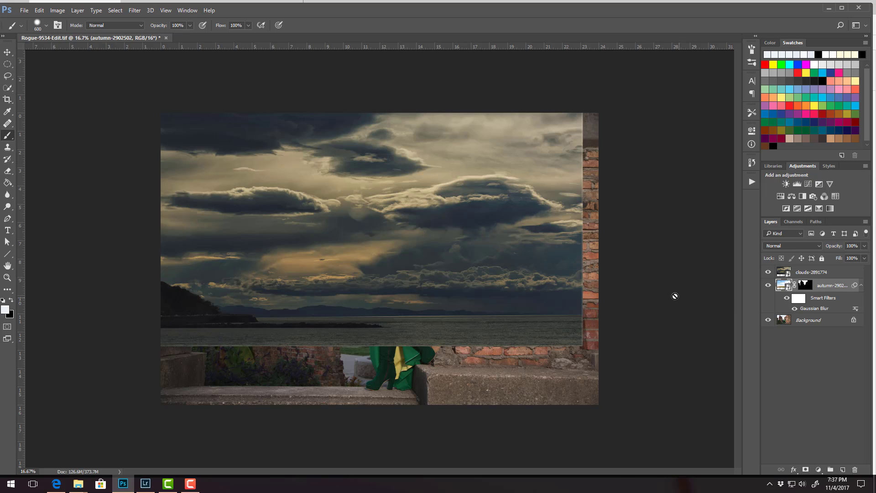
pyautogui.click(812, 284)
pyautogui.keyDown('ctrl'); pyautogui.click(805, 285); pyautogui.keyUp('ctrl')
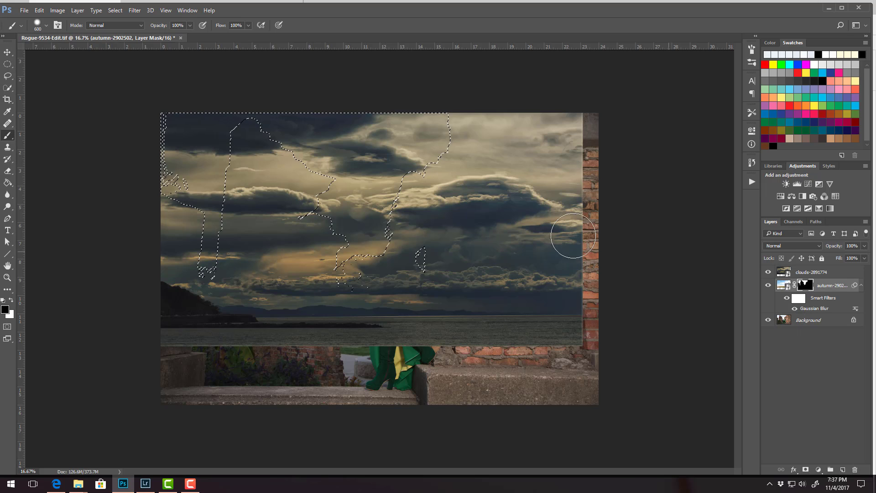
pyautogui.click(811, 272)
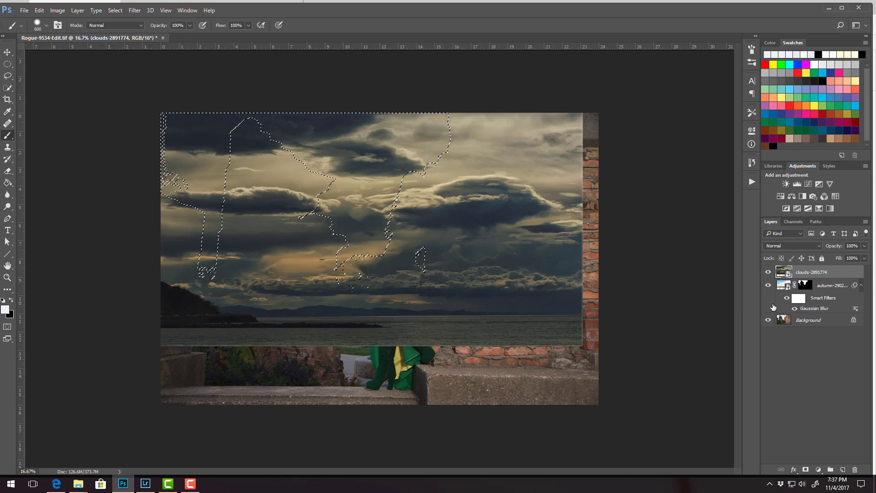
pyautogui.click(806, 469)
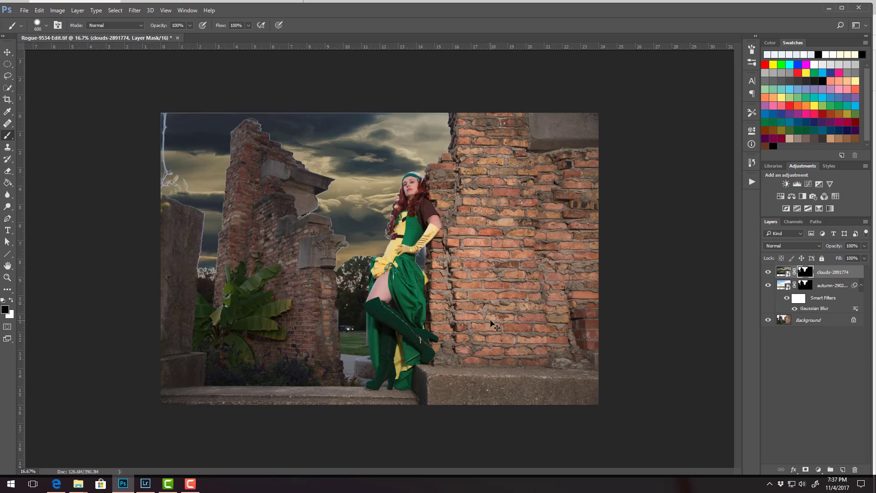
# Examine the edges of the stormy sky around the ruins, the trees and the woman up close.
pyautogui.hotkey('ctrl', '+')
pyautogui.hotkey('ctrl', '+')
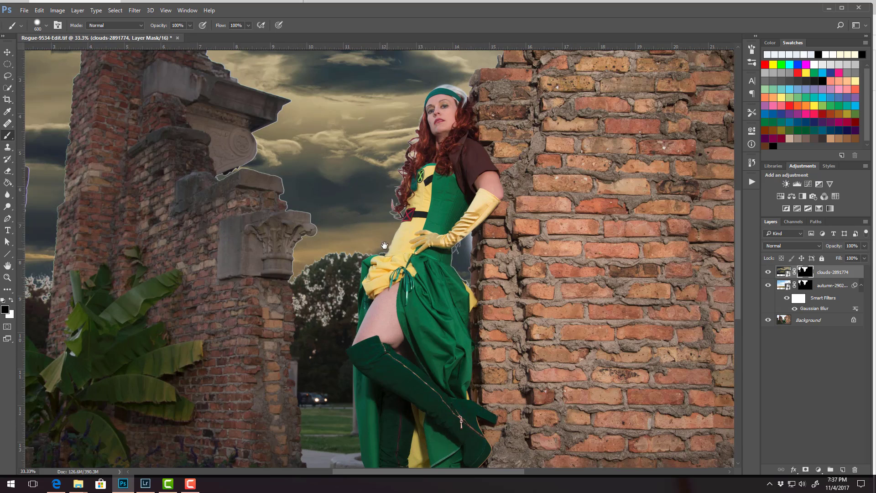
pyautogui.moveTo(395, 243)
pyautogui.mouseDown()
pyautogui.moveTo(548, 308)
pyautogui.moveTo(462, 303)
pyautogui.mouseUp()
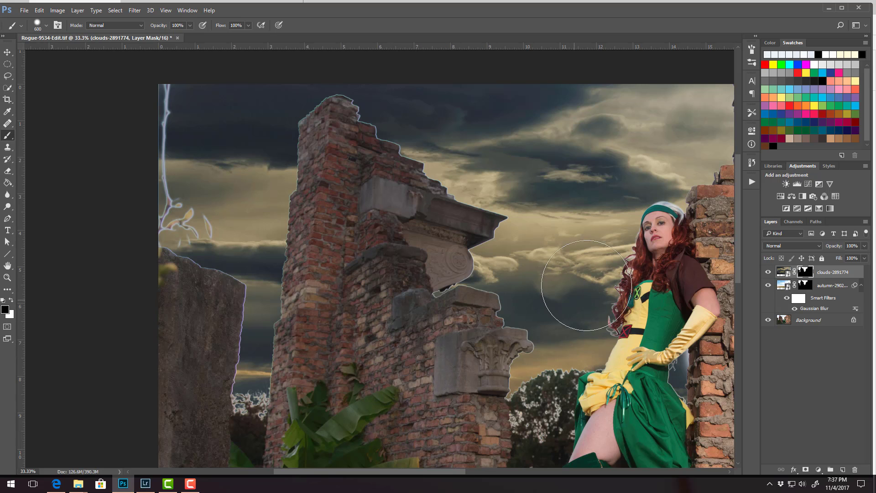
pyautogui.moveTo(549, 347)
pyautogui.mouseDown()
pyautogui.moveTo(540, 292)
pyautogui.moveTo(485, 256)
pyautogui.mouseUp()
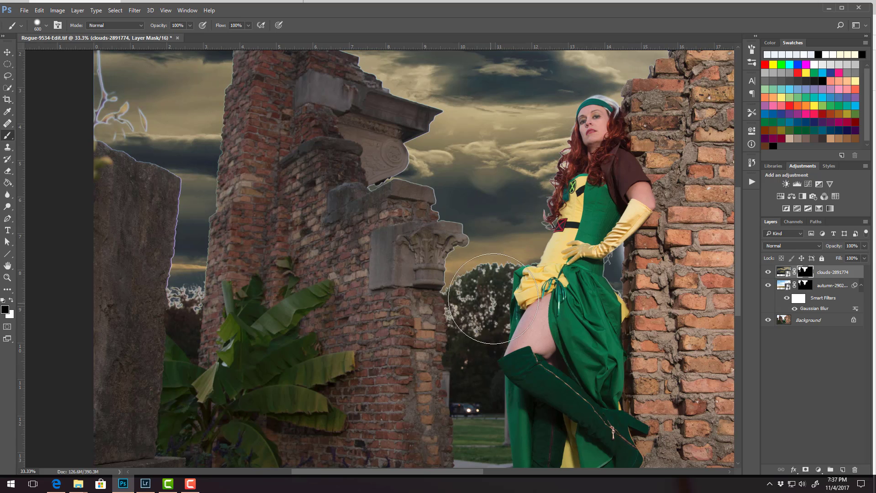
pyautogui.moveTo(401, 227)
pyautogui.mouseDown()
pyautogui.moveTo(406, 311)
pyautogui.moveTo(414, 312)
pyautogui.mouseUp()
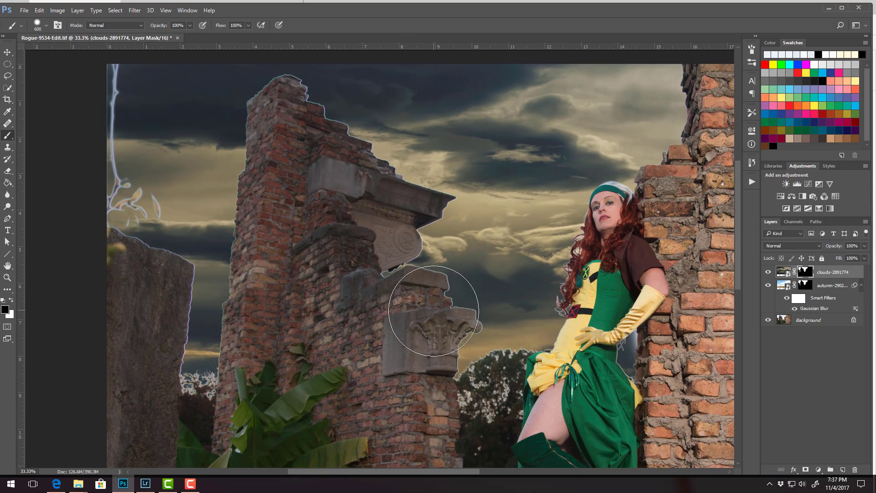
pyautogui.hotkey('ctrl', '-')
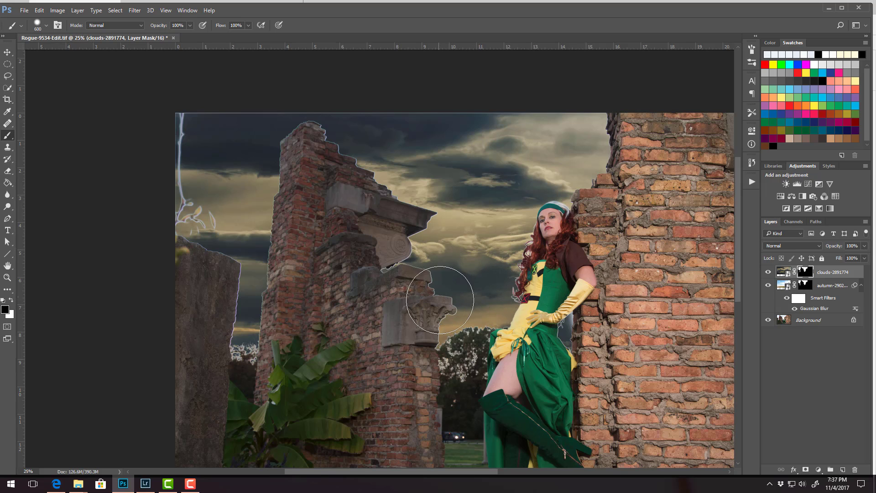
pyautogui.hotkey('ctrl', '-')
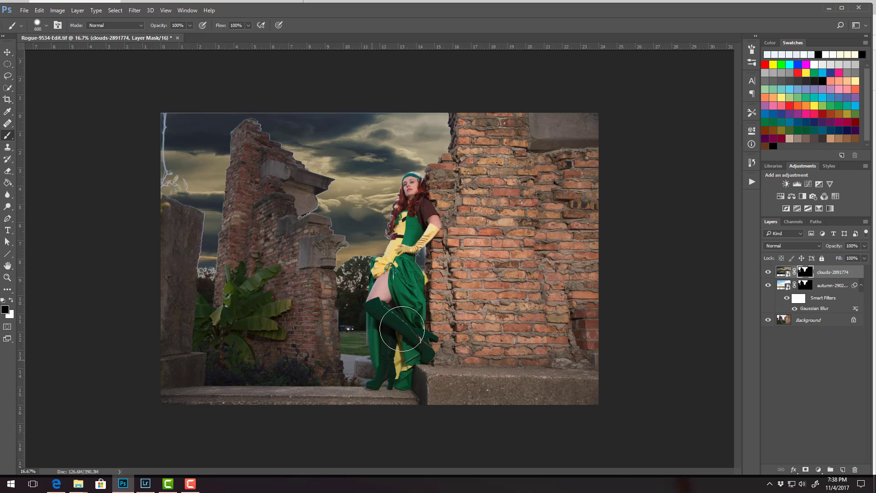
# Delete the clouds-2891774 layer and save the file with the autumn sky.
pyautogui.click(769, 272)
pyautogui.moveTo(831, 273); pyautogui.dragTo(855, 469)
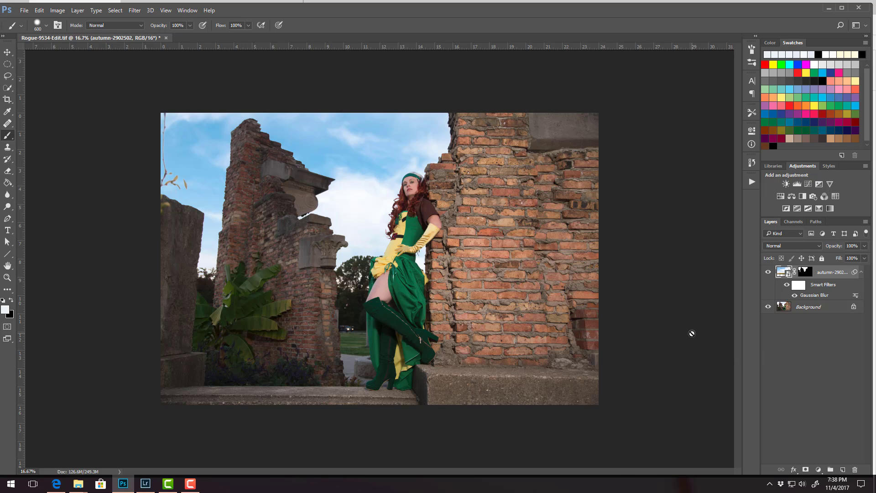
pyautogui.hotkey('ctrl', 's')
# Switch to Lightroom and open Rogue-9534-Edit.tif in the Develop module.
pyautogui.click(148, 479)
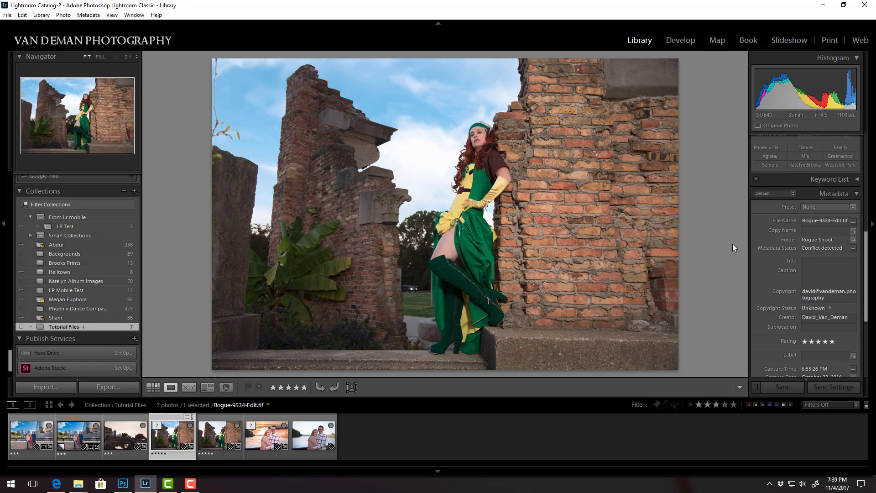
pyautogui.click(681, 41)
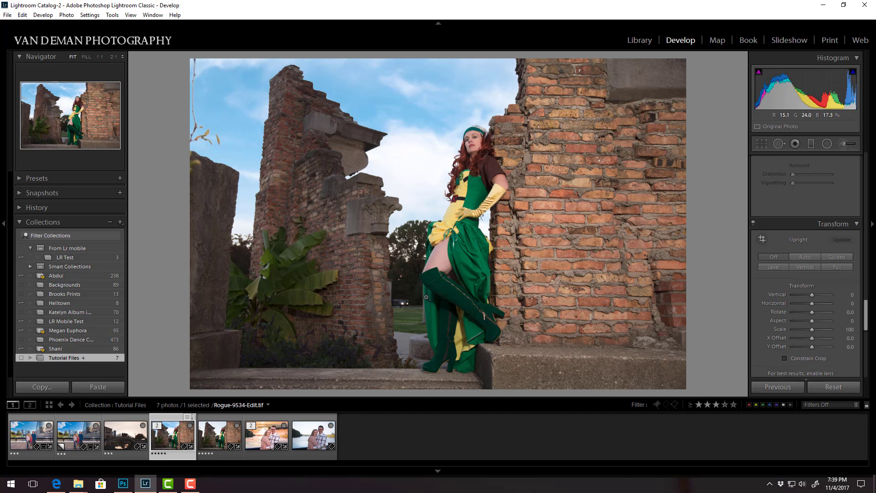
# Check where the edited TIFF is stored by showing it in Explorer, and close the folder window.
pyautogui.rightClick(395, 210)
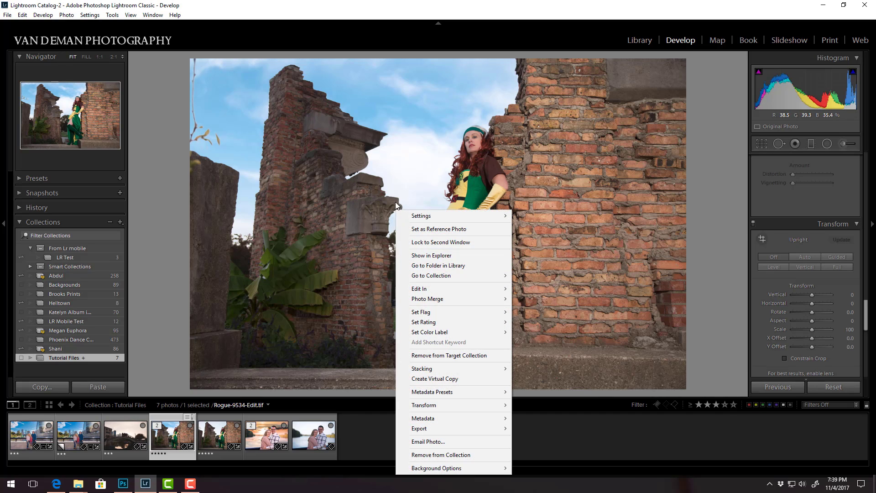
pyautogui.click(441, 256)
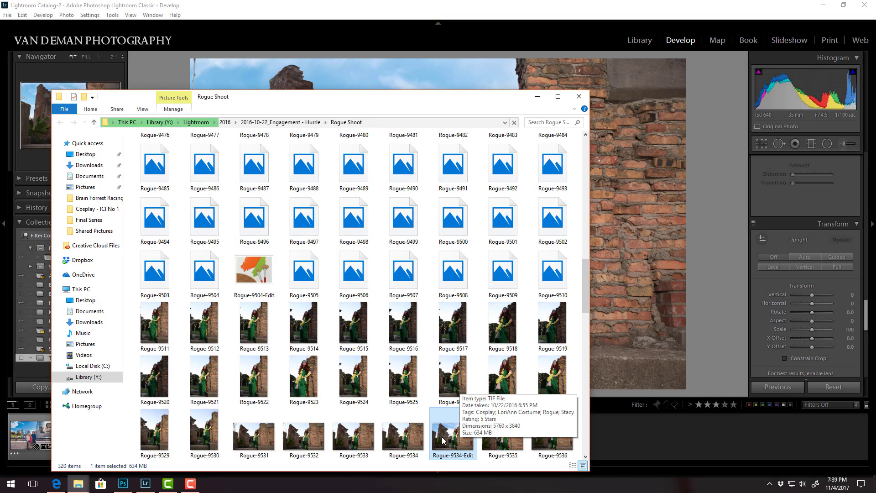
pyautogui.click(579, 97)
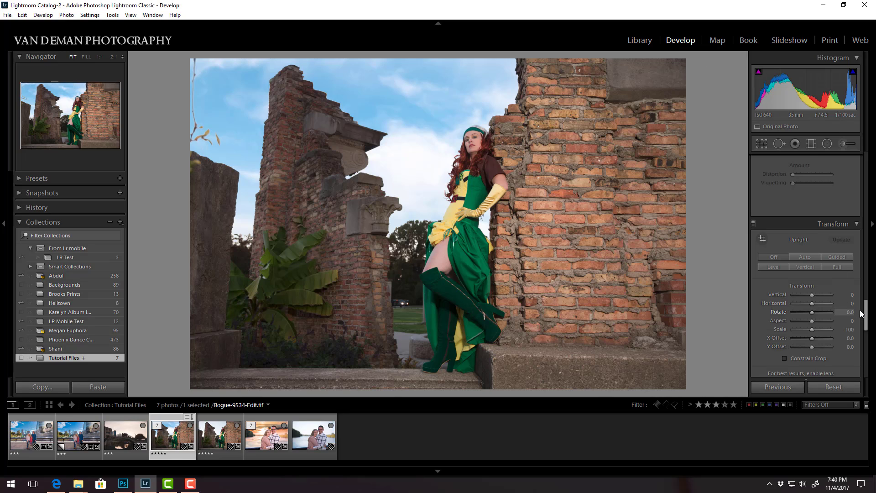
# Set Exposure to −0.48, Contrast to +29, Highlights to −14, Shadows to +55, Whites to +26, Blacks to −33 and Clarity to +31.
pyautogui.moveTo(860, 311); pyautogui.dragTo(873, 164)
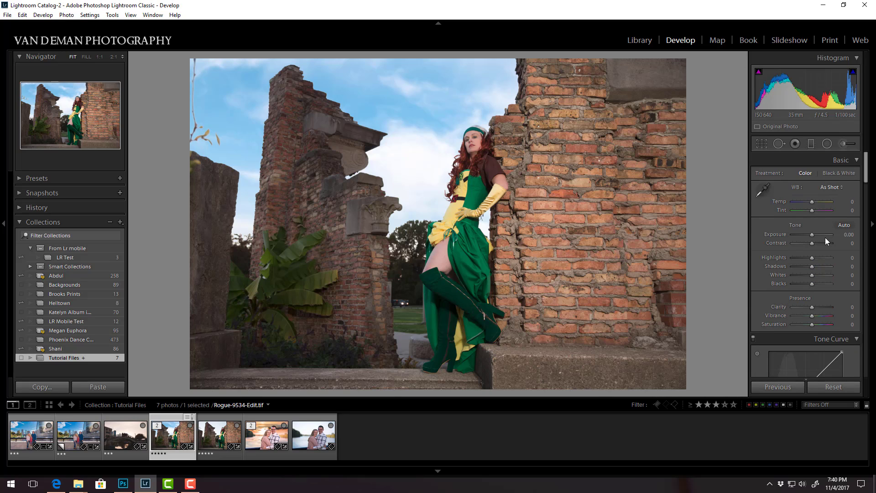
pyautogui.moveTo(813, 234); pyautogui.dragTo(809, 259)
pyautogui.moveTo(812, 267); pyautogui.dragTo(822, 268)
pyautogui.moveTo(812, 275); pyautogui.dragTo(817, 275)
pyautogui.moveTo(812, 284); pyautogui.dragTo(806, 284)
pyautogui.moveTo(812, 307); pyautogui.dragTo(819, 309)
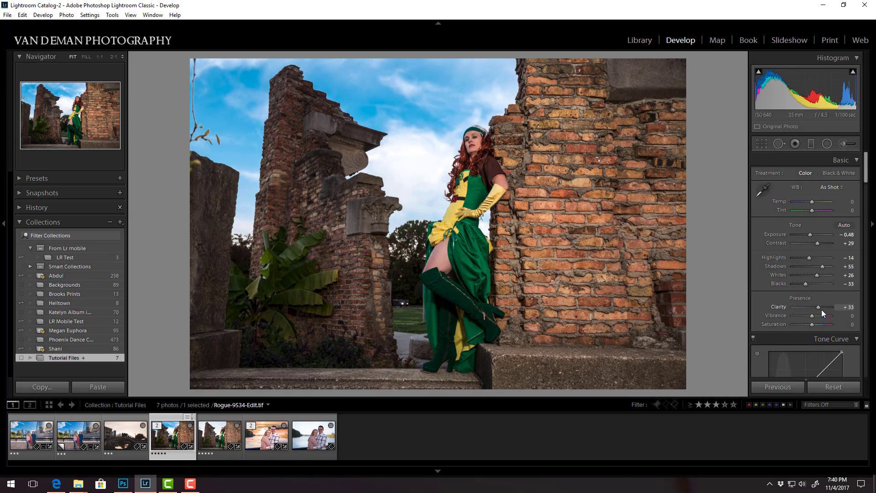
# Set Vibrance to −12 and shape the RGB tone curve into a gentle S with a lifted black point.
pyautogui.moveTo(866, 168); pyautogui.dragTo(866, 178)
pyautogui.moveTo(811, 236); pyautogui.dragTo(809, 238)
pyautogui.moveTo(769, 345); pyautogui.dragTo(771, 343)
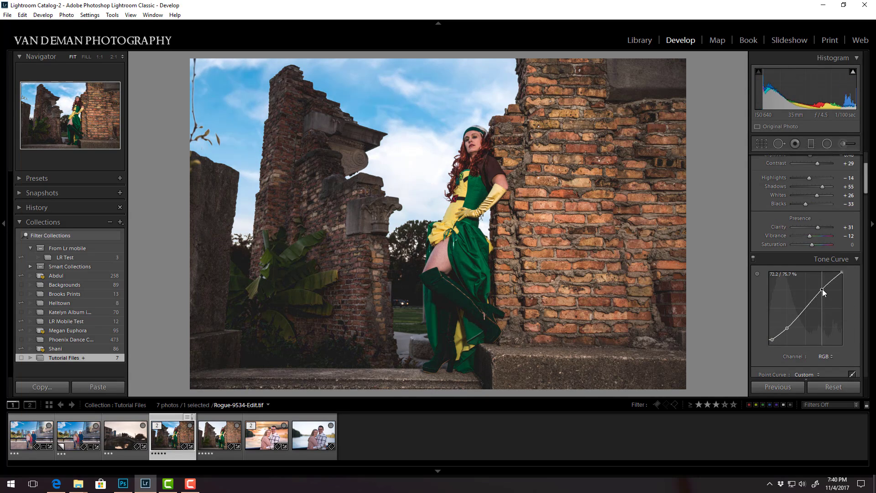
# Set the orange Saturation to −4 and the orange Luminance to +53.
pyautogui.scroll(-6, 808, 283)
pyautogui.moveTo(813, 219); pyautogui.dragTo(825, 220)
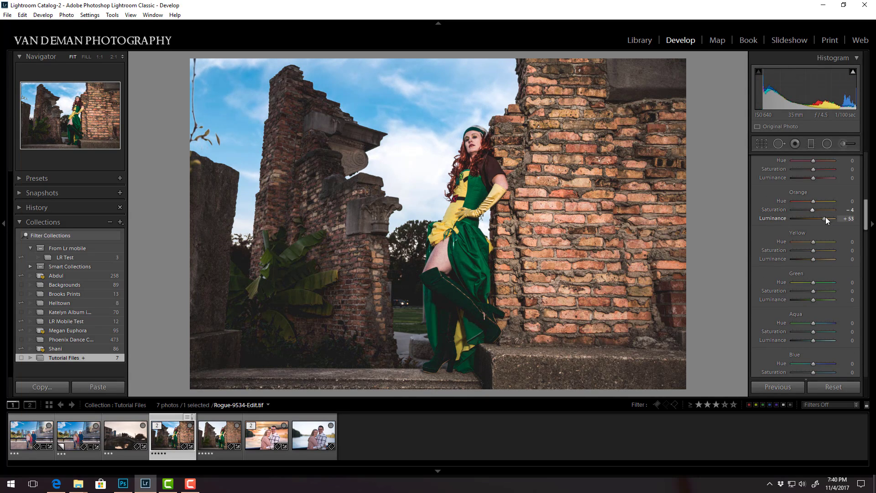
# Split-tone the photo with warm orange highlights and cool teal shadows.
pyautogui.scroll(-5, 827, 228)
pyautogui.click(831, 231)
pyautogui.click(831, 277)
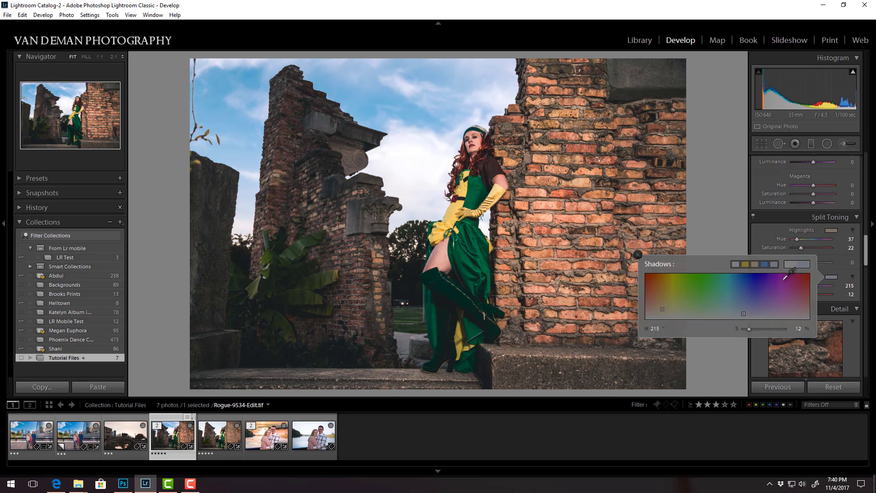
pyautogui.click(674, 309)
pyautogui.moveTo(669, 309); pyautogui.dragTo(728, 312)
pyautogui.click(832, 230)
# Add a post-crop vignette with an amount of −17 and grain with an amount of 13.
pyautogui.moveTo(866, 251); pyautogui.dragTo(868, 343)
pyautogui.moveTo(811, 234); pyautogui.dragTo(808, 235)
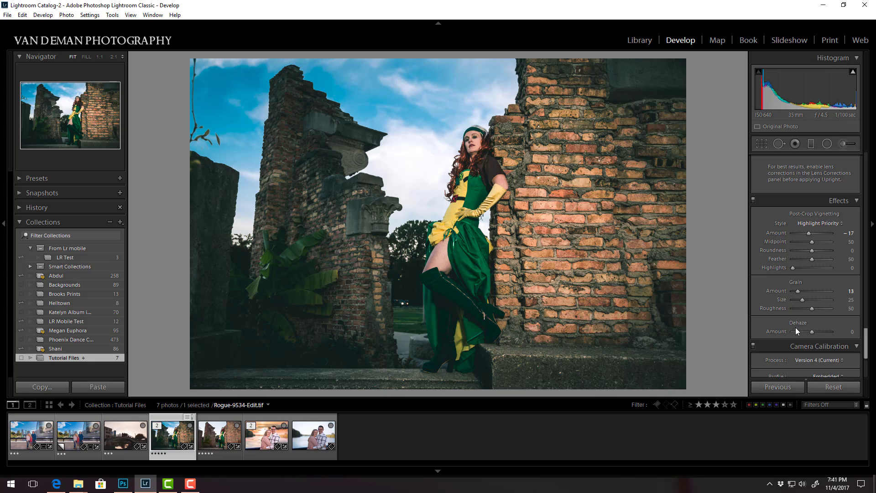
# Switch to Photoshop, close the Rogue-9534-Edit.tif document and return to Lightroom.
pyautogui.click(123, 484)
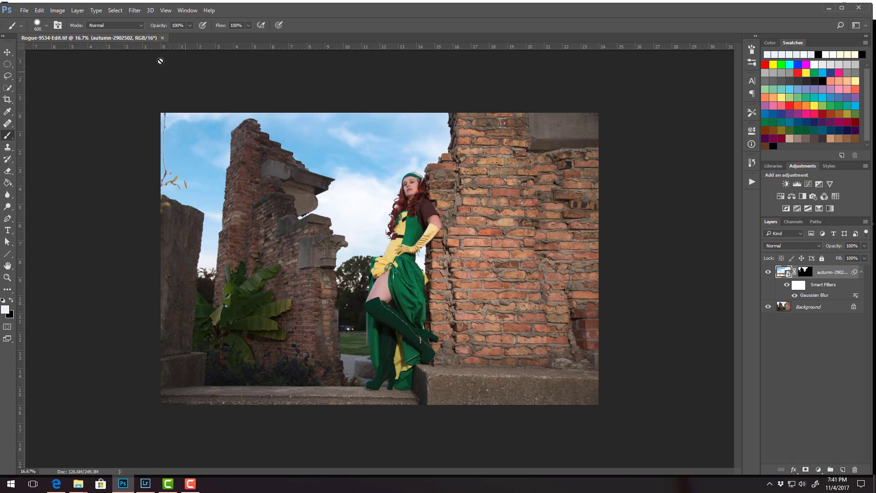
pyautogui.click(163, 39)
pyautogui.click(145, 484)
# Show the edited photo in Explorer and open Rogue-9534-Edit with Adobe Photoshop CC 2018.
pyautogui.rightClick(494, 211)
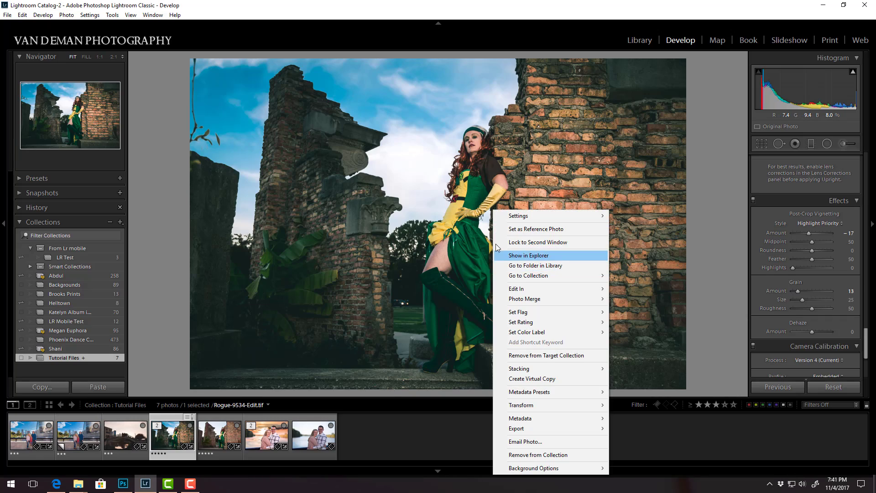
pyautogui.click(529, 256)
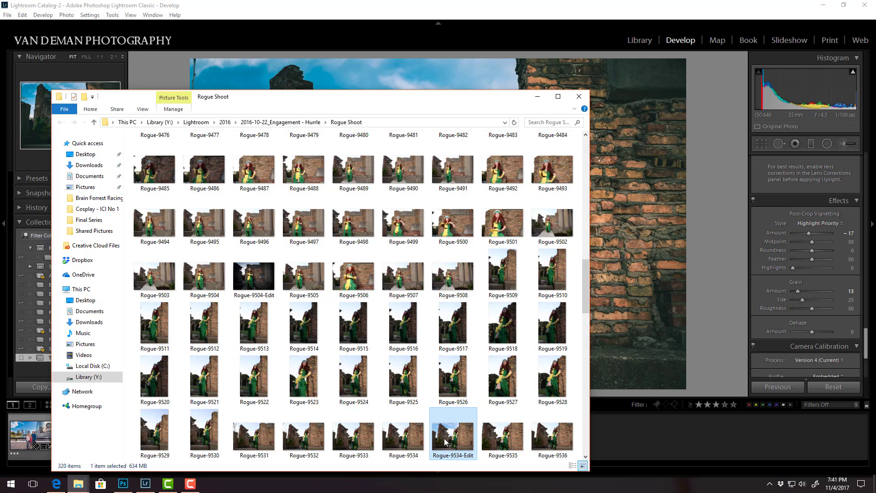
pyautogui.doubleClick(445, 441)
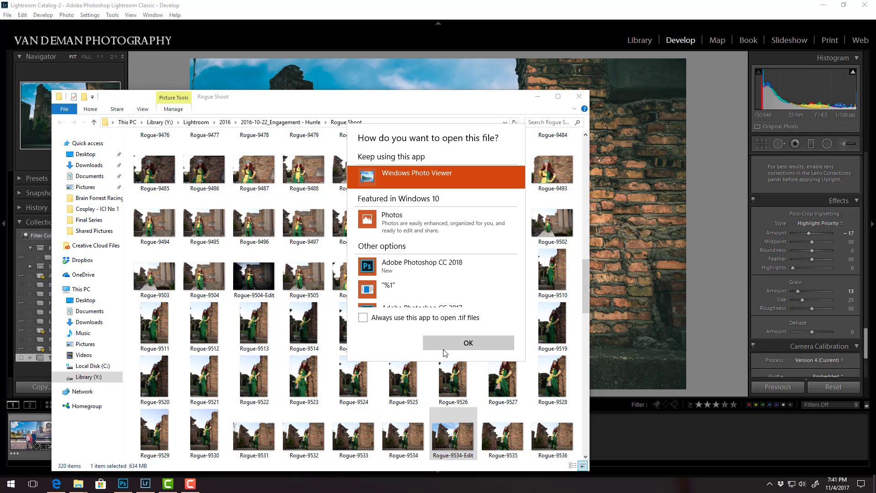
pyautogui.click(432, 269)
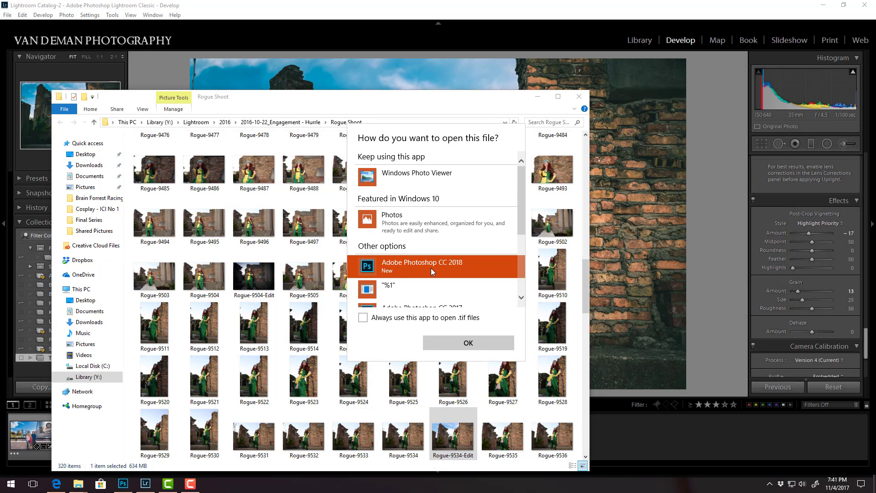
pyautogui.click(458, 344)
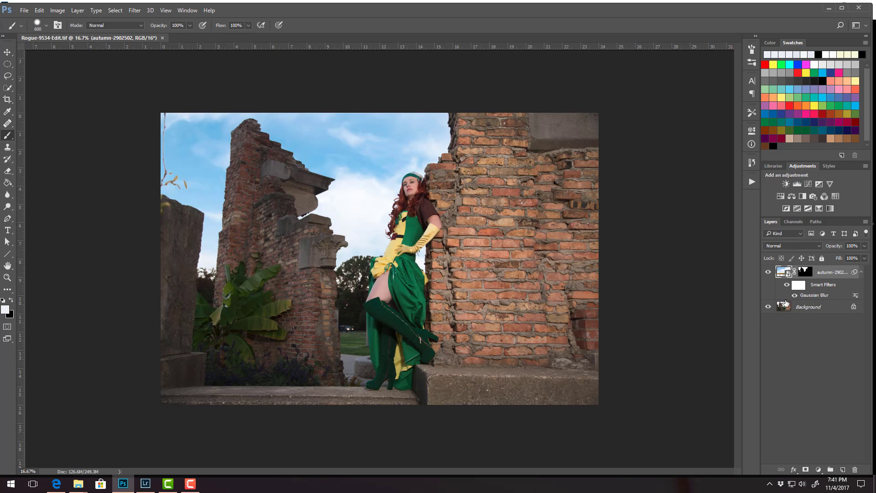
# On the Background layer, clone the fence and grass over the lower part of the car with a 150-pixel Clone Stamp brush.
pyautogui.click(806, 312)
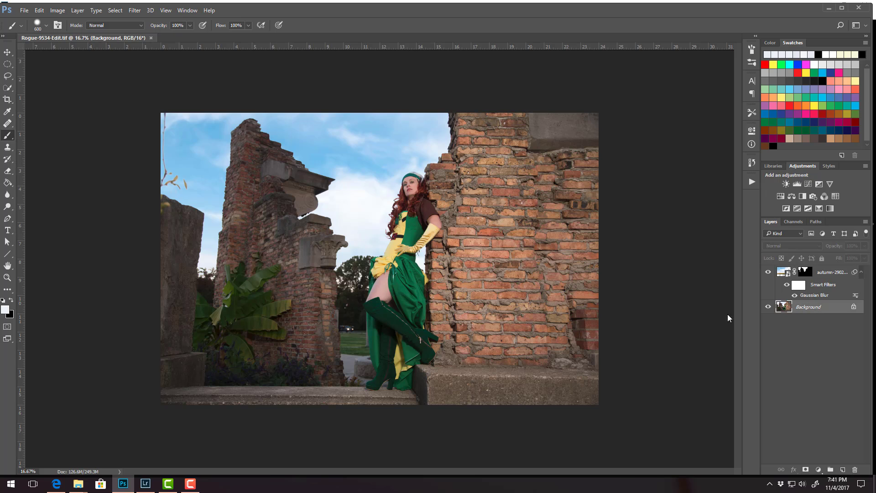
pyautogui.click(8, 277)
pyautogui.moveTo(346, 330); pyautogui.dragTo(441, 314)
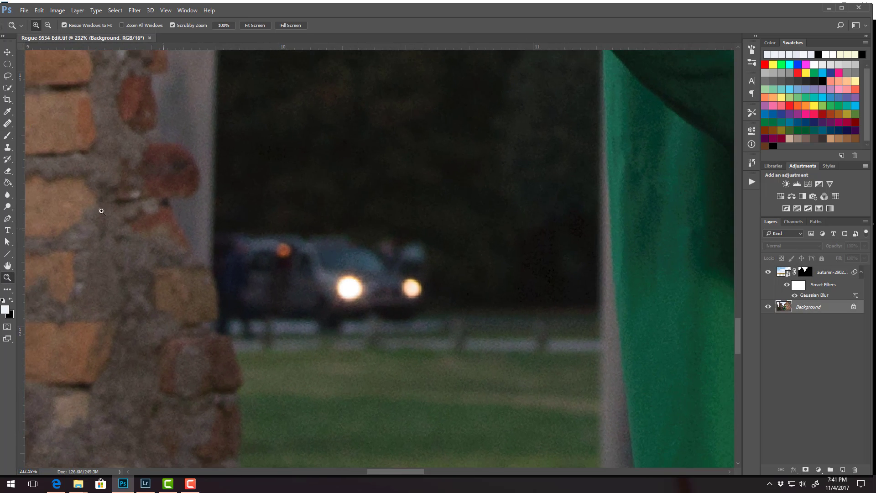
pyautogui.click(8, 147)
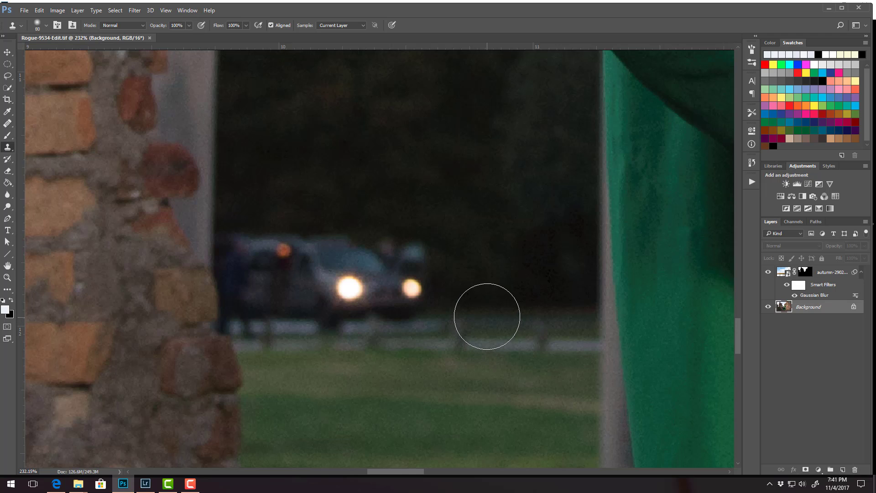
pyautogui.press(']')
pyautogui.press(']')
pyautogui.press(']')
pyautogui.press(']')
pyautogui.keyDown('alt'); pyautogui.click(492, 318); pyautogui.keyUp('alt')
pyautogui.click(358, 321)
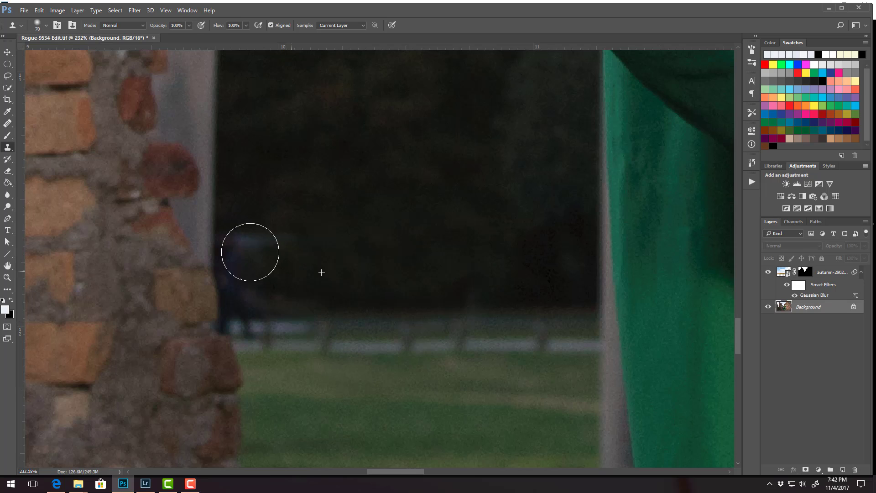
# Clone the dark trees over the car's body, windows and headlights above the fence.
pyautogui.moveTo(251, 253)
pyautogui.mouseDown()
pyautogui.moveTo(283, 247)
pyautogui.moveTo(319, 224)
pyautogui.moveTo(261, 248)
pyautogui.moveTo(249, 241)
pyautogui.moveTo(259, 278)
pyautogui.moveTo(303, 264)
pyautogui.moveTo(263, 278)
pyautogui.mouseUp()
pyautogui.keyDown('alt'); pyautogui.click(373, 246); pyautogui.keyUp('alt')
pyautogui.keyDown('alt'); pyautogui.click(325, 251); pyautogui.keyUp('alt')
pyautogui.keyDown('alt'); pyautogui.click(327, 252); pyautogui.keyUp('alt')
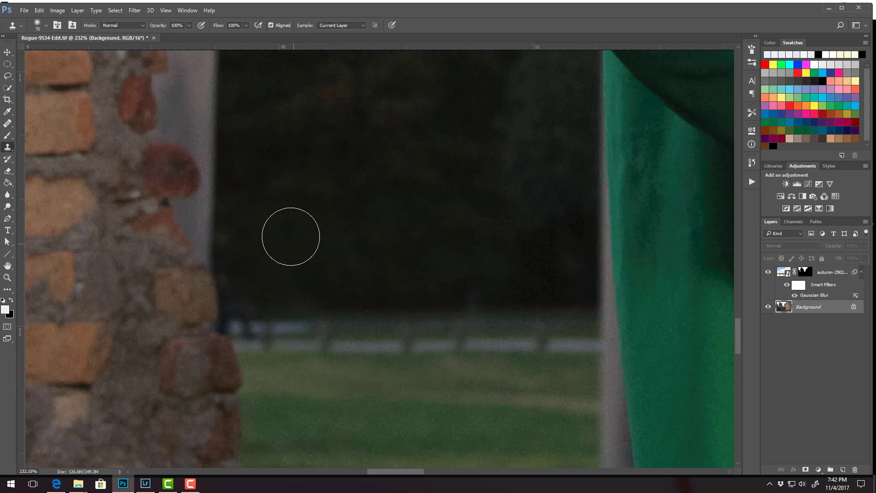
# Clone out the remaining traces of the car beside the brick column's edge with a smaller brush.
pyautogui.press('[')
pyautogui.press('[')
pyautogui.press('[')
pyautogui.moveTo(235, 244)
pyautogui.mouseDown()
pyautogui.moveTo(240, 282)
pyautogui.moveTo(274, 260)
pyautogui.moveTo(239, 297)
pyautogui.mouseUp()
pyautogui.press('[')
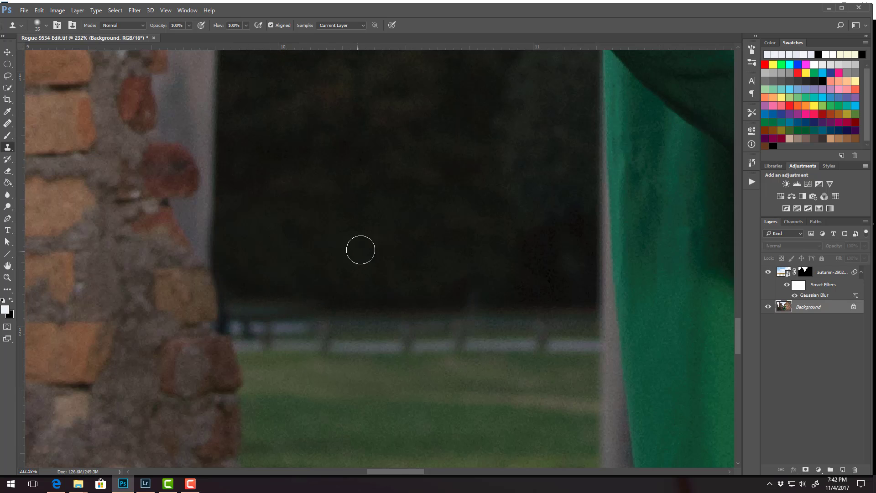
# Fit the whole image in view, save the retouched file and switch to Lightroom.
pyautogui.hotkey('ctrl', '0')
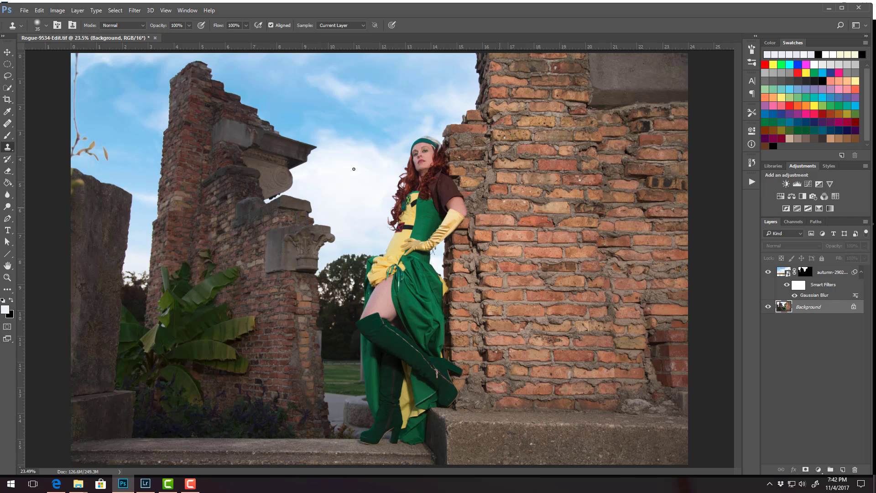
pyautogui.hotkey('ctrl', 's')
pyautogui.click(146, 483)
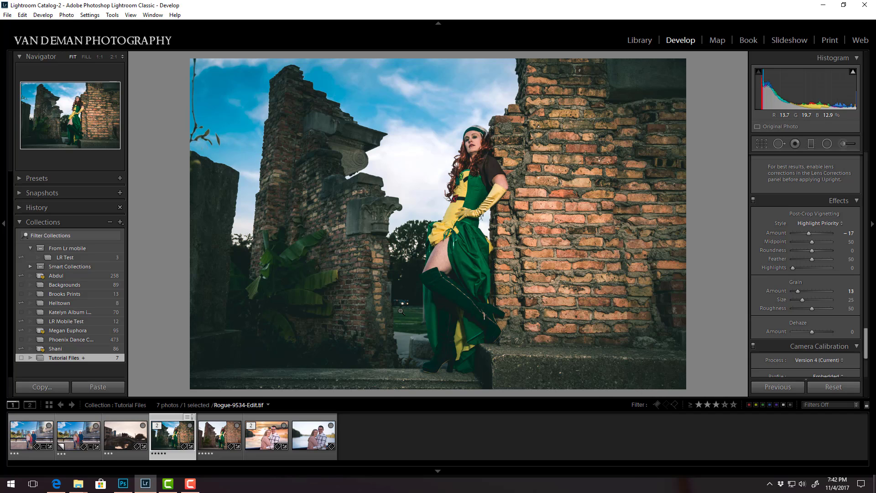
# Select Rogue-9534.CR2, reselect Rogue-9534-Edit.tif and view the retouched photo in the Library module.
pyautogui.click(233, 431)
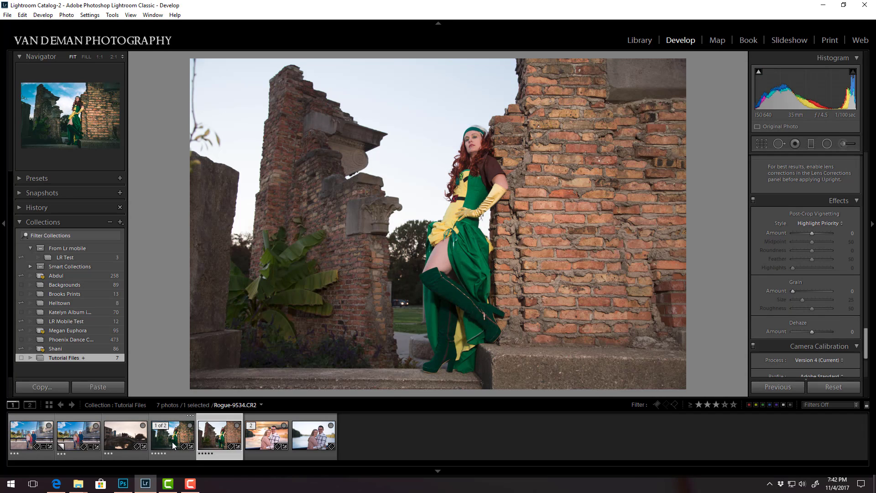
pyautogui.click(170, 441)
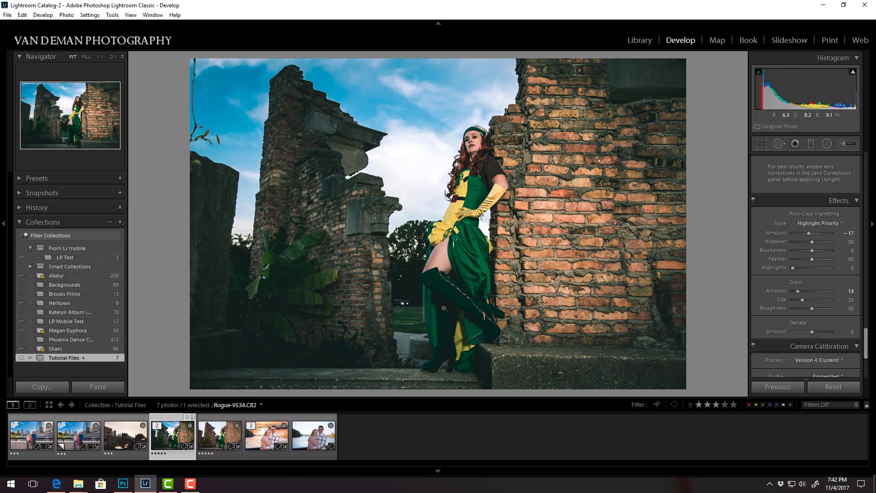
pyautogui.click(641, 40)
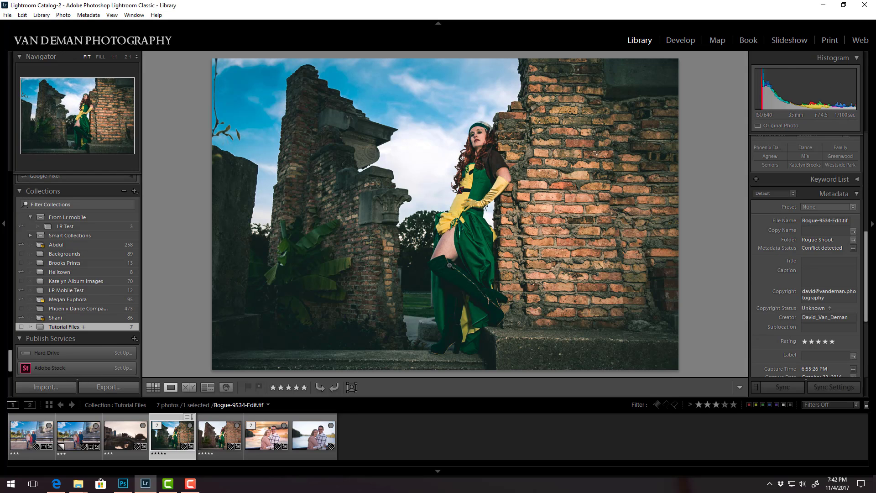
# View Rogue-9534-Edit.tif in the Develop module, check it against the Library view, and return to Develop.
pyautogui.click(681, 41)
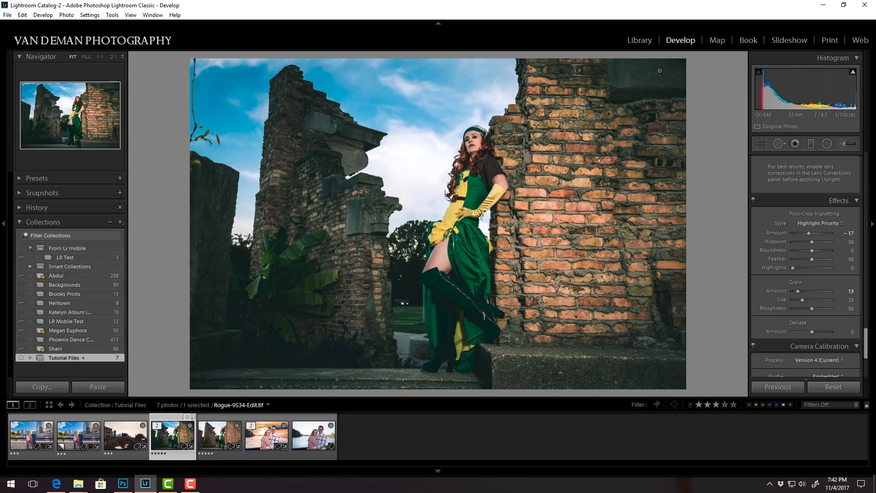
pyautogui.click(640, 41)
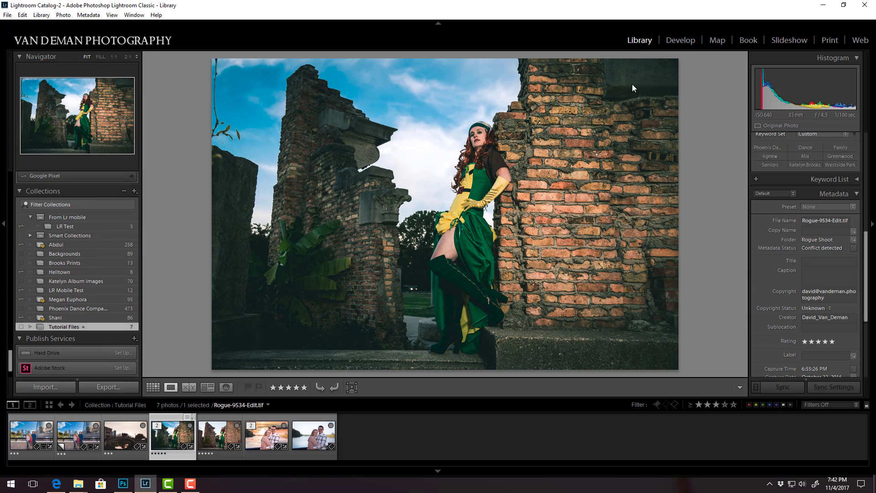
pyautogui.click(679, 39)
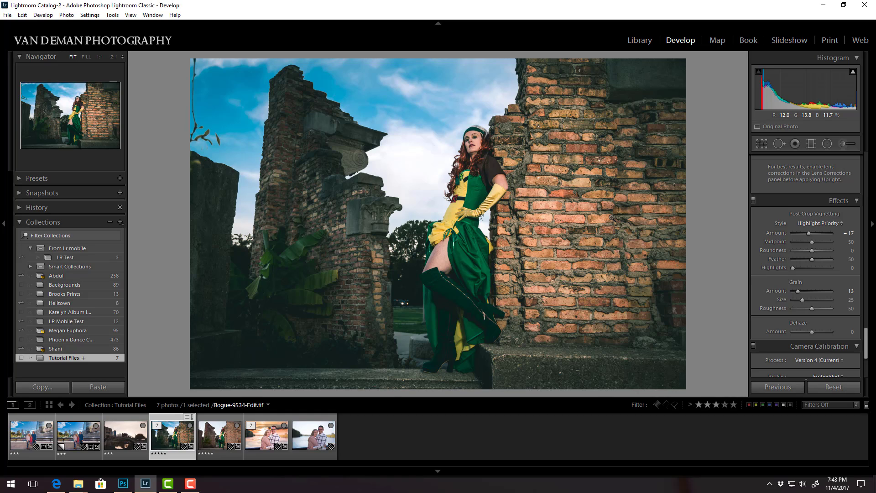
# Compare the original Rogue-9534.CR2 with the edited photo and reselect Rogue-9534-Edit.tif.
pyautogui.click(222, 453)
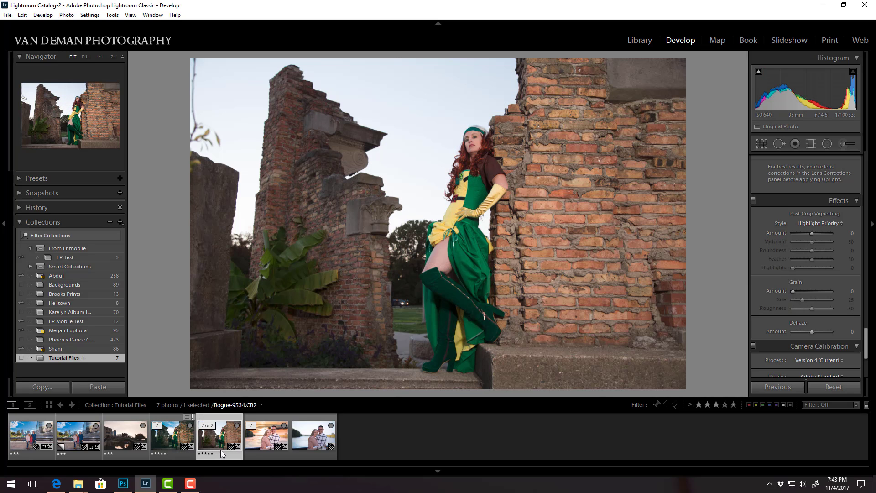
pyautogui.click(174, 440)
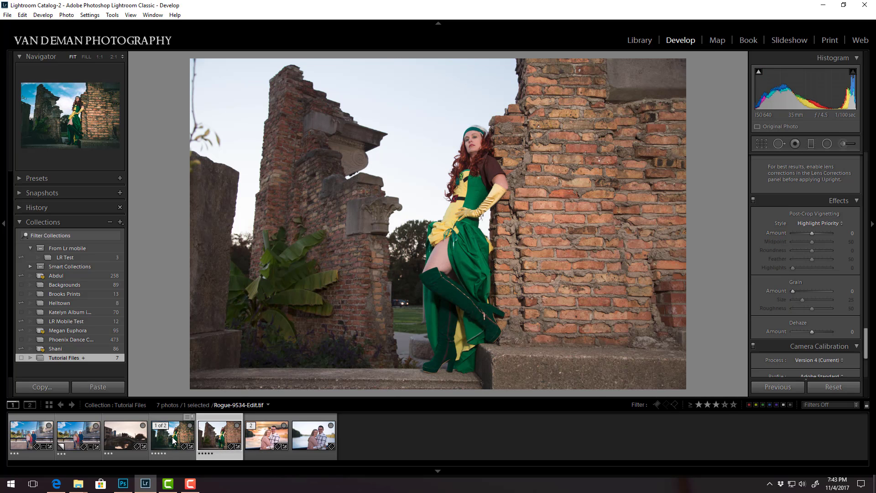
pyautogui.click(174, 441)
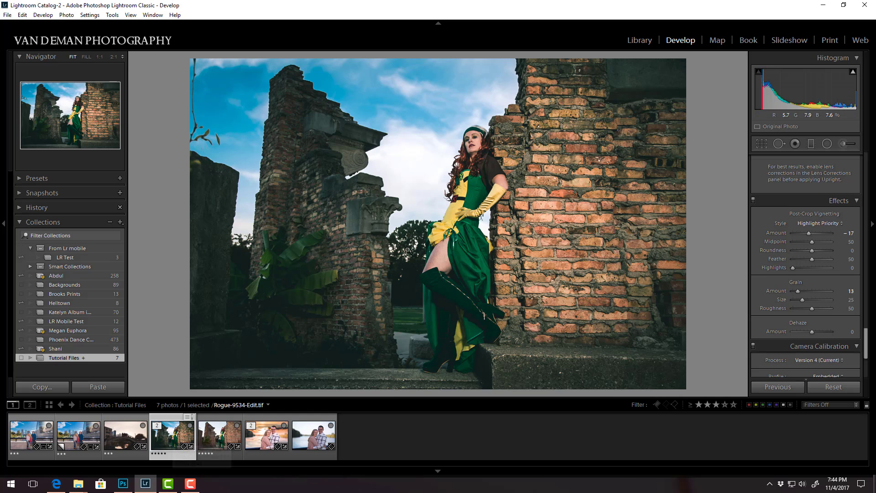
# Adjust the blue color range to Hue +18, Saturation -24 and Luminance +13 to soften the sky.
pyautogui.moveTo(865, 343); pyautogui.dragTo(874, 221)
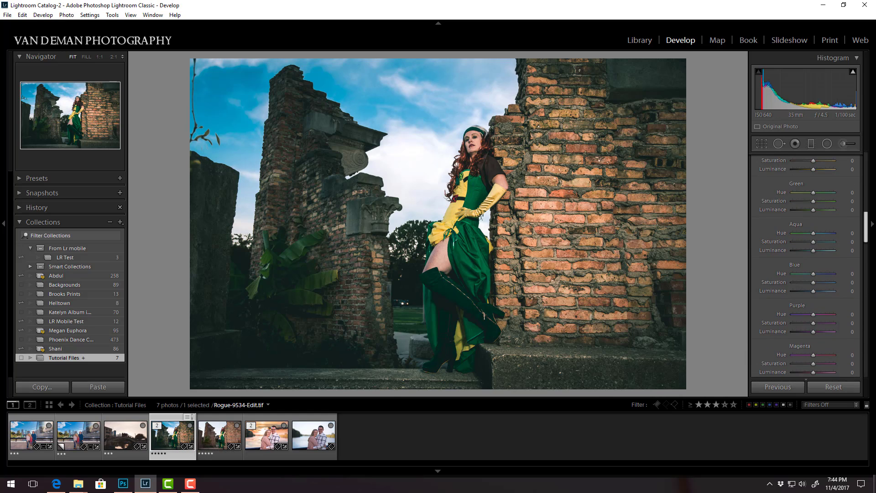
pyautogui.scroll(-1, 808, 255)
pyautogui.moveTo(808, 257)
pyautogui.mouseDown()
pyautogui.moveTo(822, 267)
pyautogui.moveTo(815, 268)
pyautogui.mouseUp()
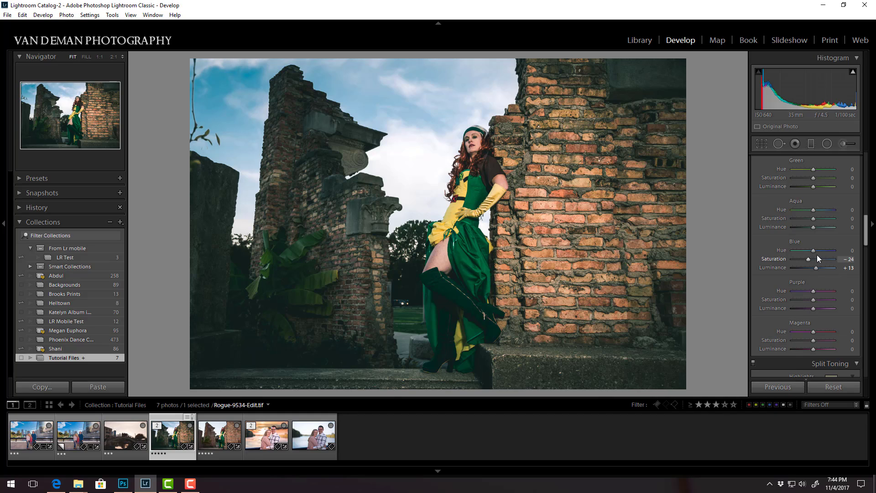
pyautogui.moveTo(813, 251)
pyautogui.mouseDown()
pyautogui.moveTo(829, 259)
pyautogui.moveTo(799, 252)
pyautogui.moveTo(817, 258)
pyautogui.mouseUp()
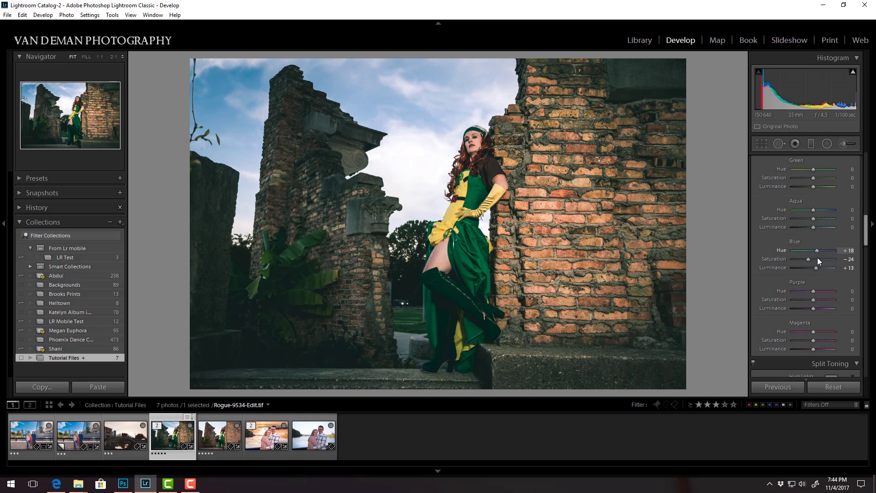